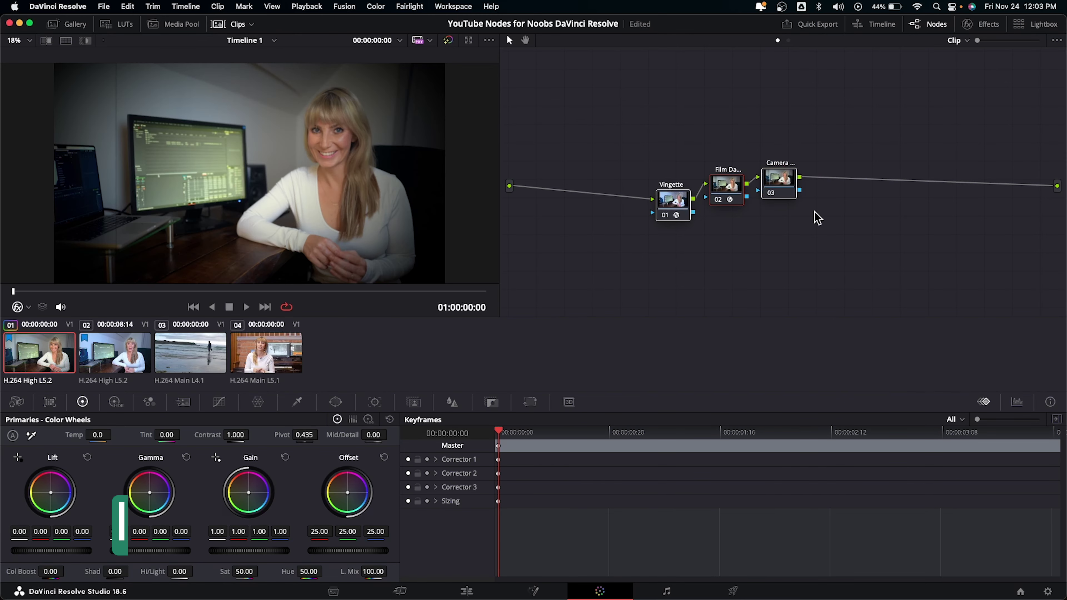
# - Delete every existing node from the Color page graph and add a fresh corrector node
pyautogui.press('super+a')
pyautogui.press('Delete')
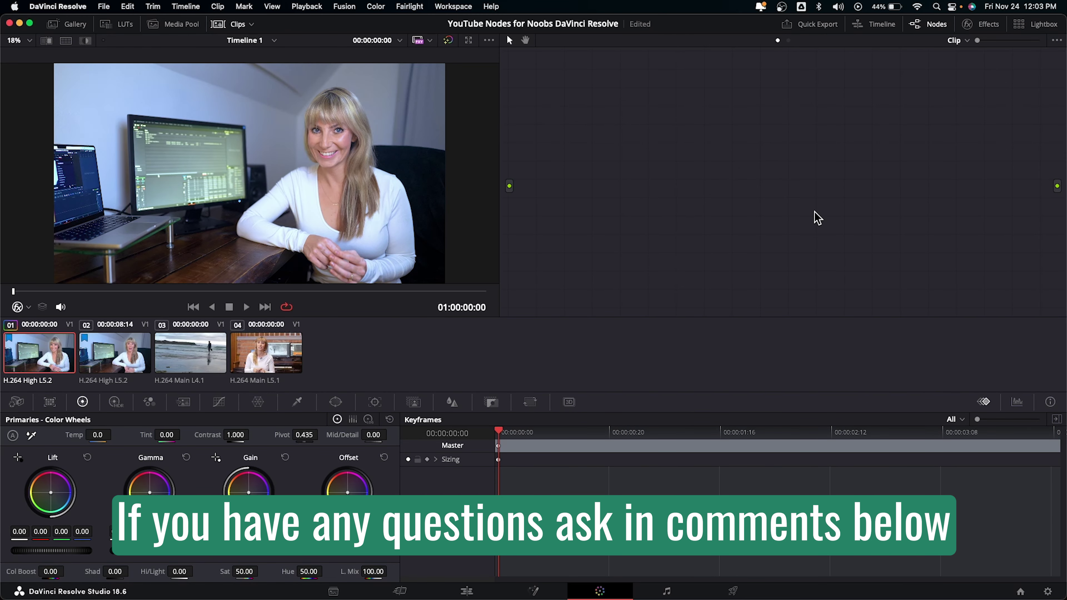
pyautogui.hotkey('alt', 's')
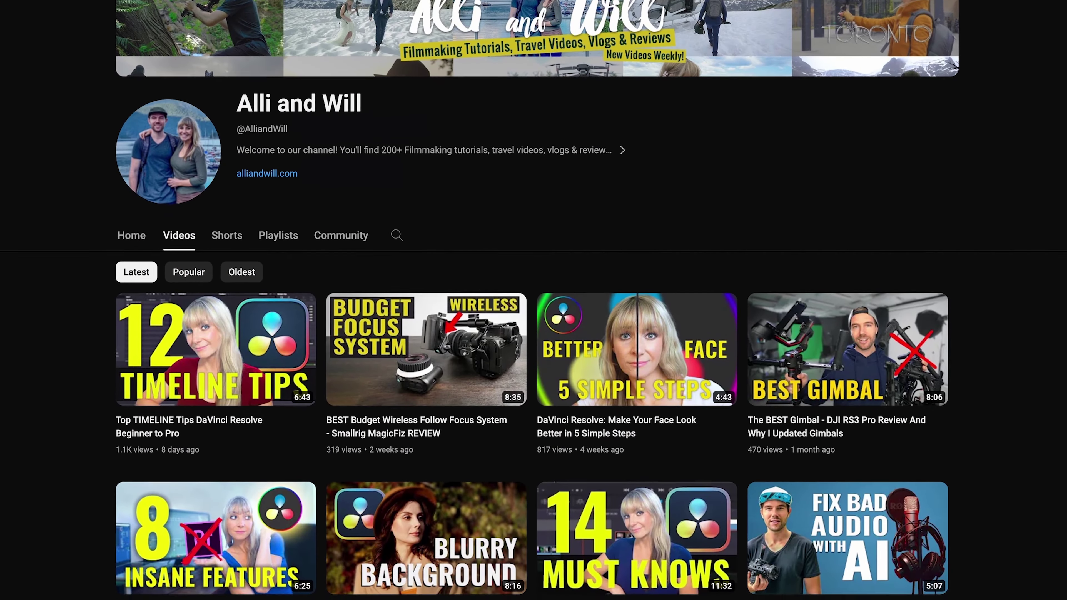
# - Scroll down the channel's Videos grid to reach tutorials up to a year old
pyautogui.scroll(-5, 534, 300)
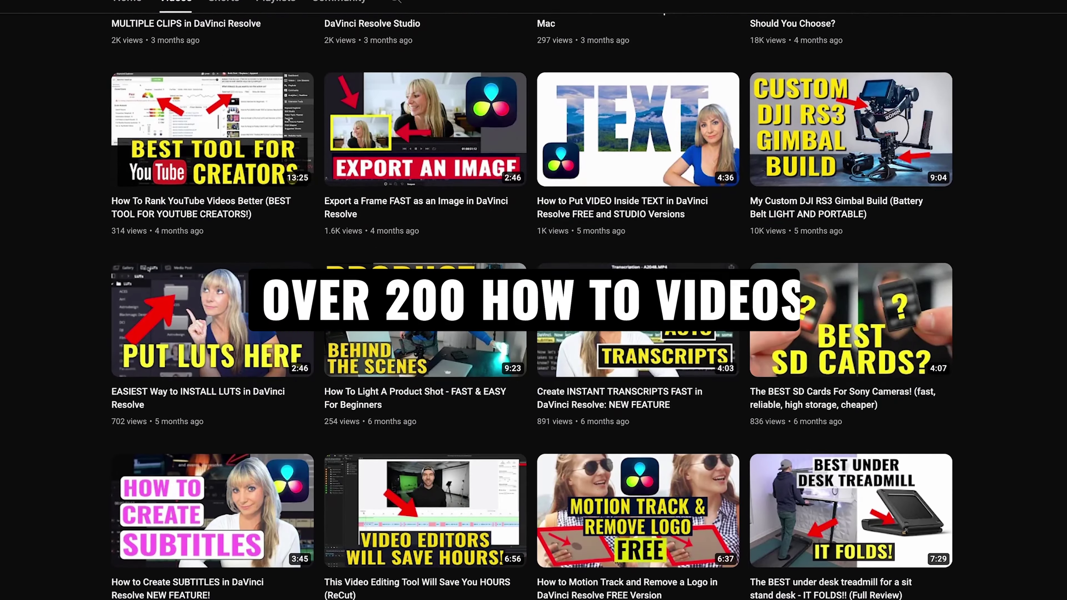
pyautogui.scroll(-10, 533, 300)
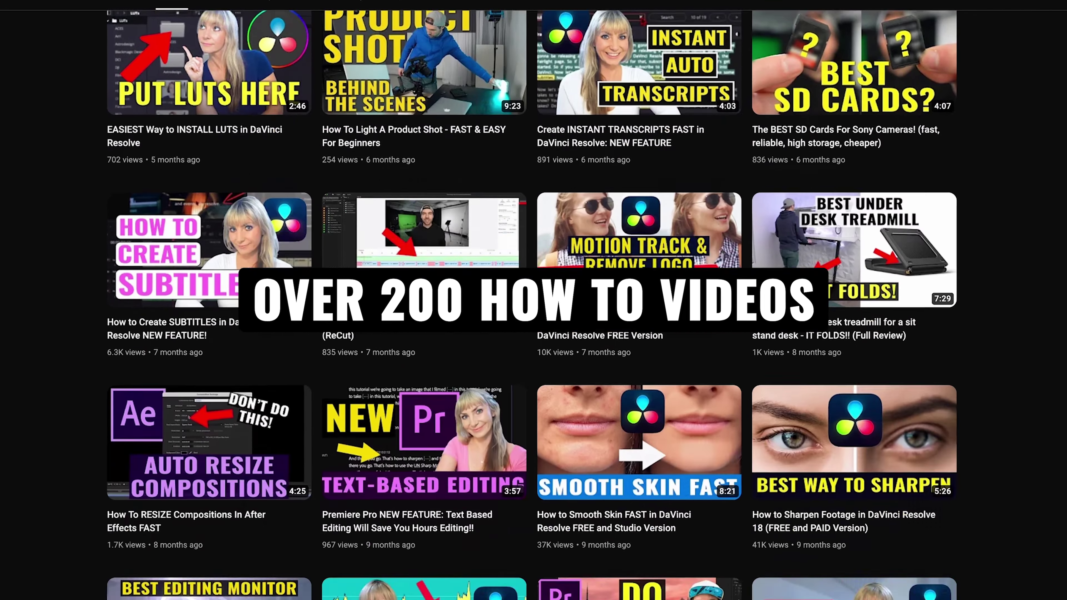
pyautogui.scroll(-3, 533, 300)
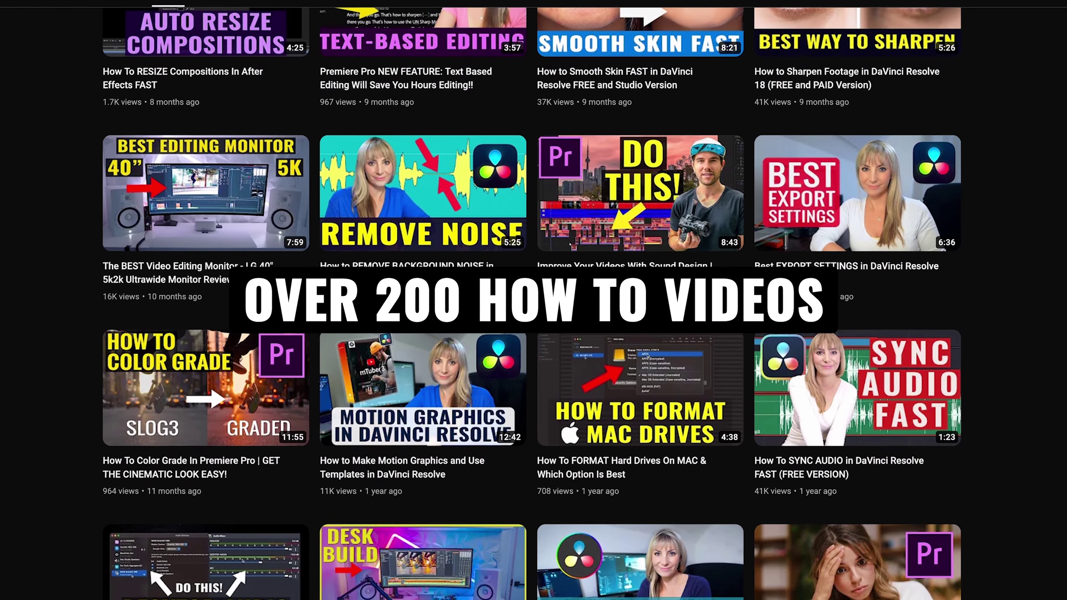
pyautogui.scroll(-10, 534, 300)
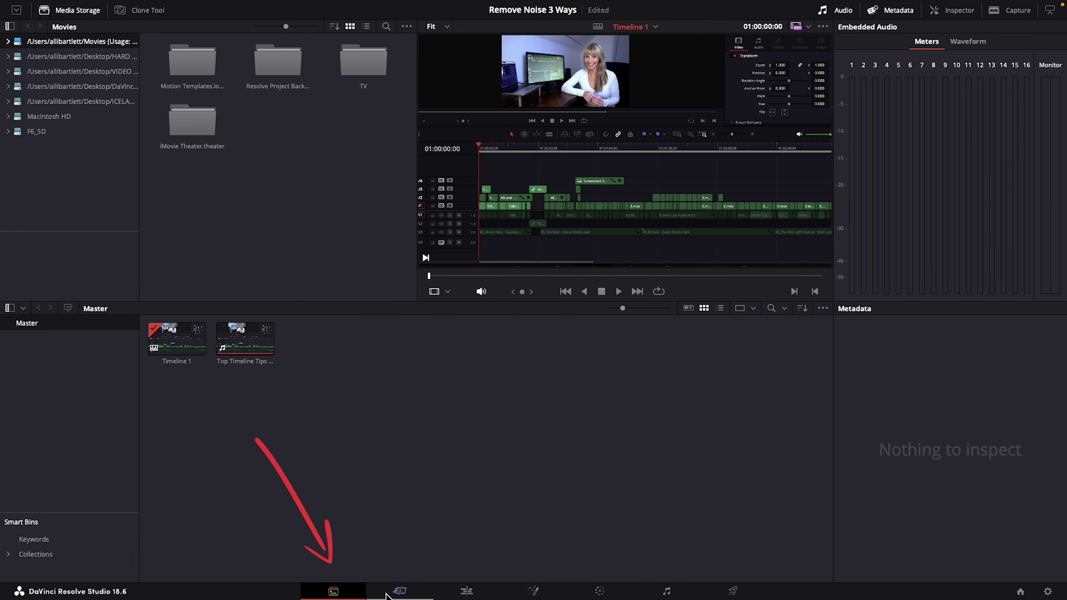
# - Cycle through the Edit, Fusion, Color, Fairlight and Deliver pages, ending back on Edit
pyautogui.click(466, 591)
pyautogui.click(533, 591)
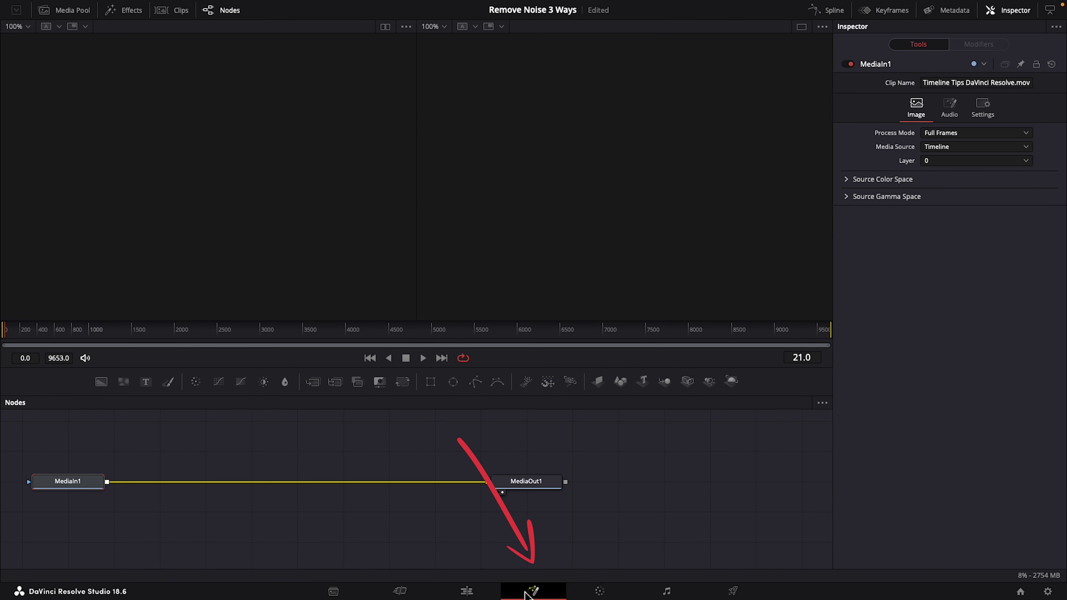
pyautogui.click(593, 592)
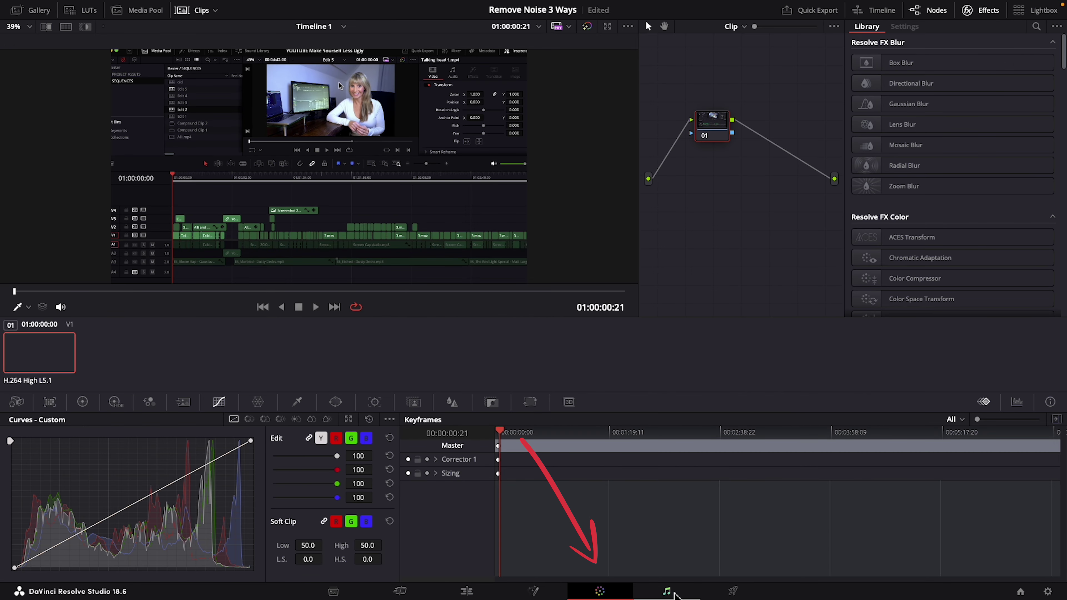
pyautogui.click(672, 593)
pyautogui.click(733, 593)
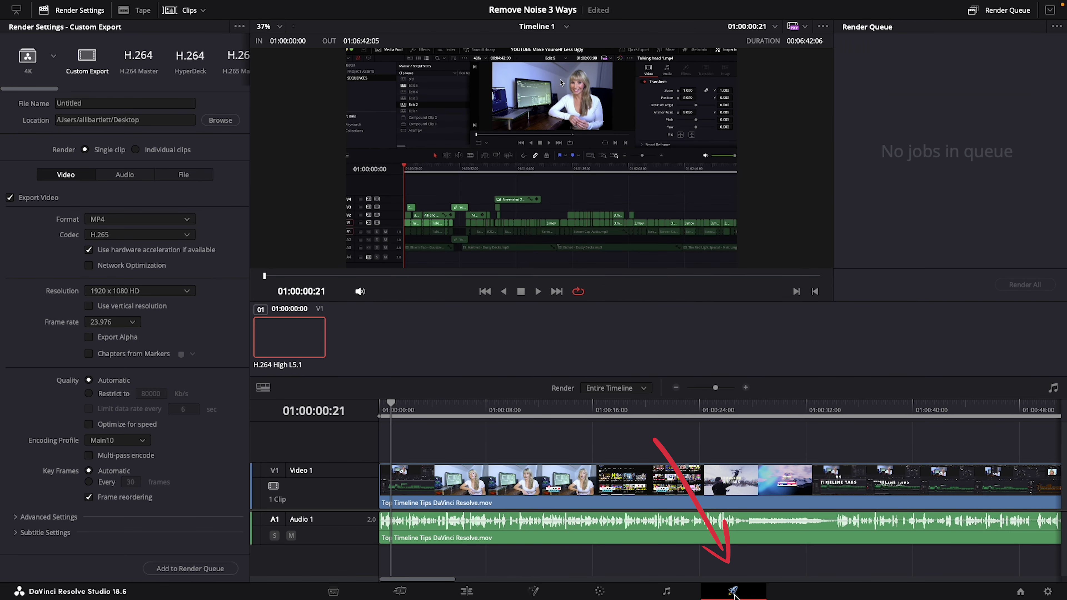
pyautogui.click(466, 591)
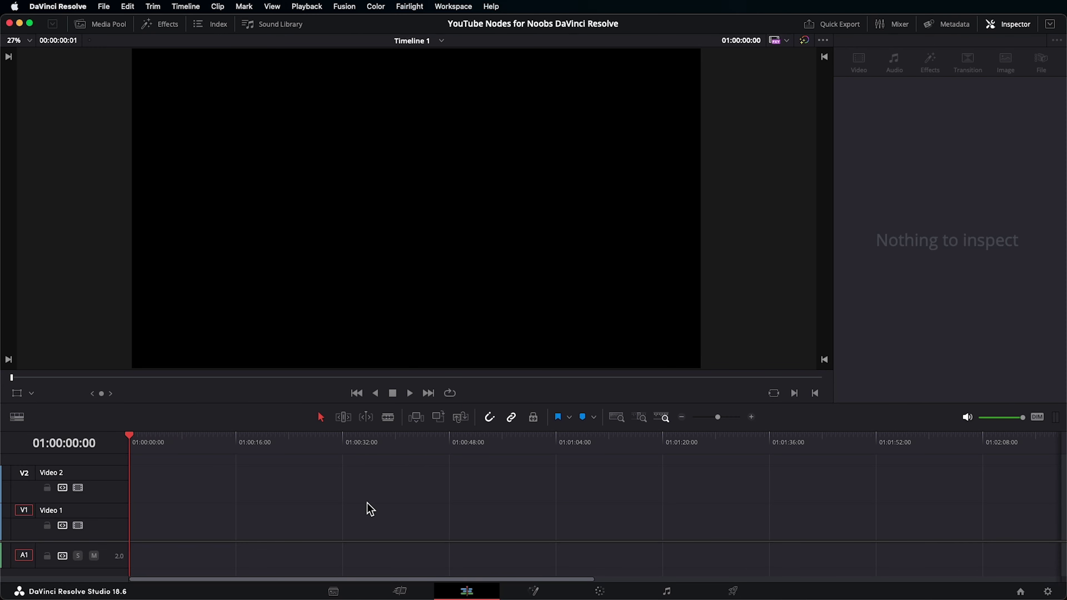
# - Confirm the Color page has no nodes, then return to Edit and restore the four clips on V1
pyautogui.click(610, 592)
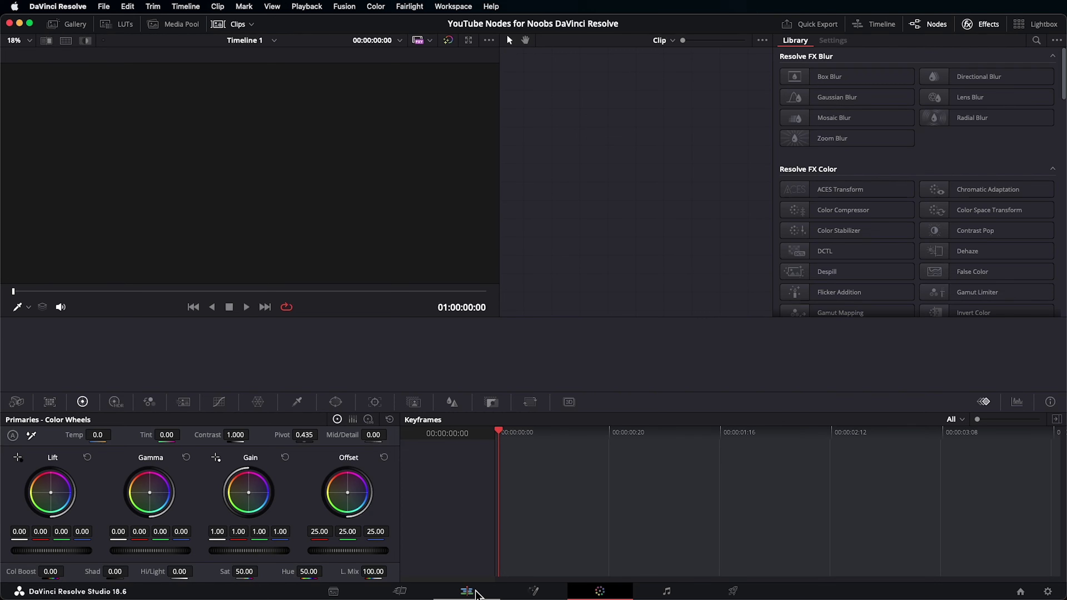
pyautogui.click(468, 591)
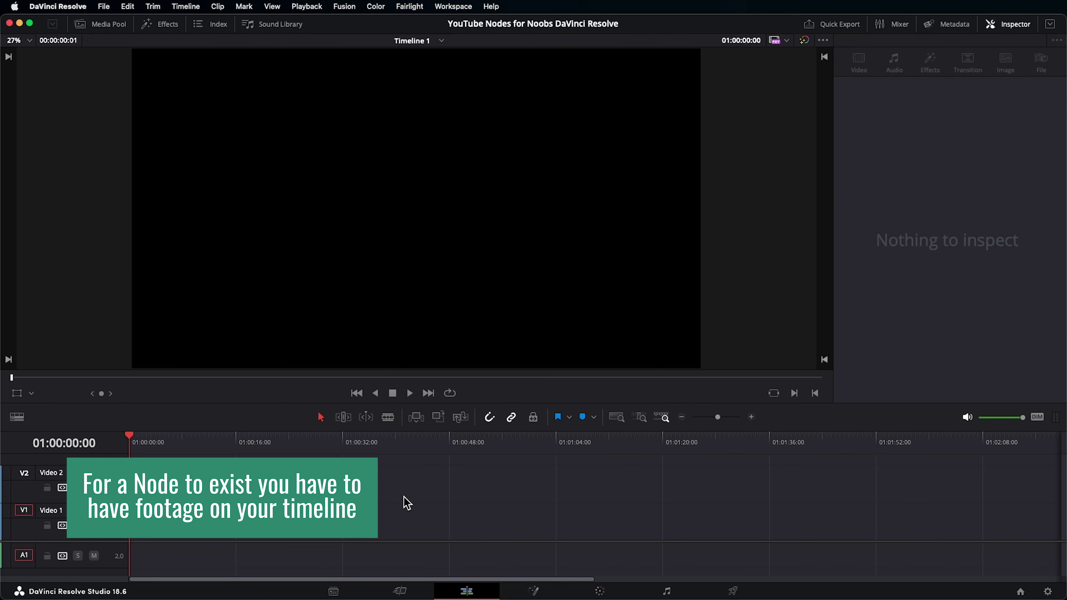
pyautogui.press('super+z')
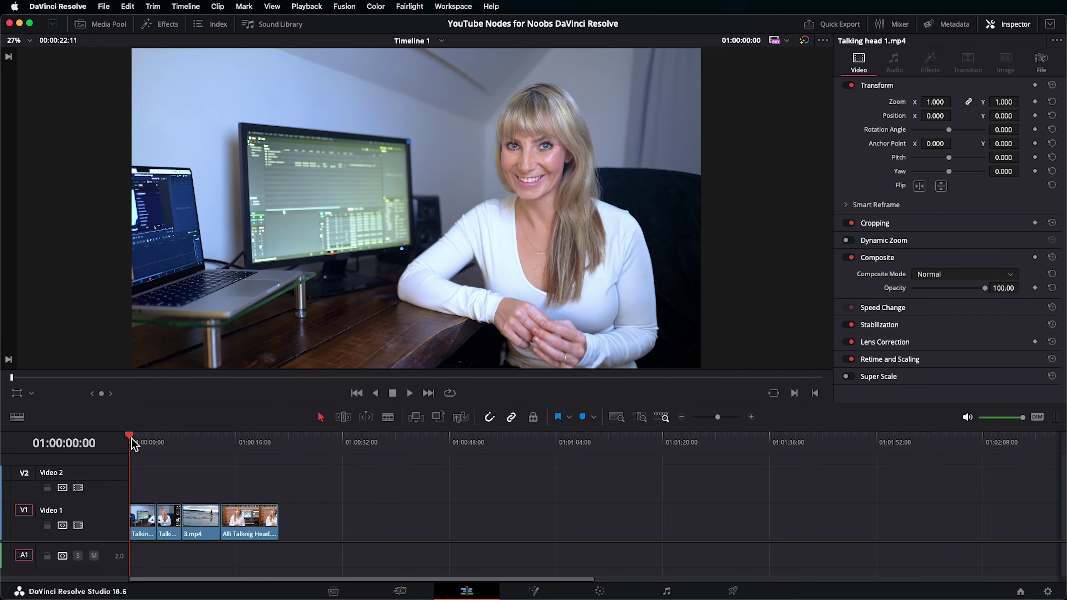
# - Move the playhead onto 3.mp4, select the beach clip and open it on the Color page
pyautogui.moveTo(131, 444); pyautogui.dragTo(201, 446)
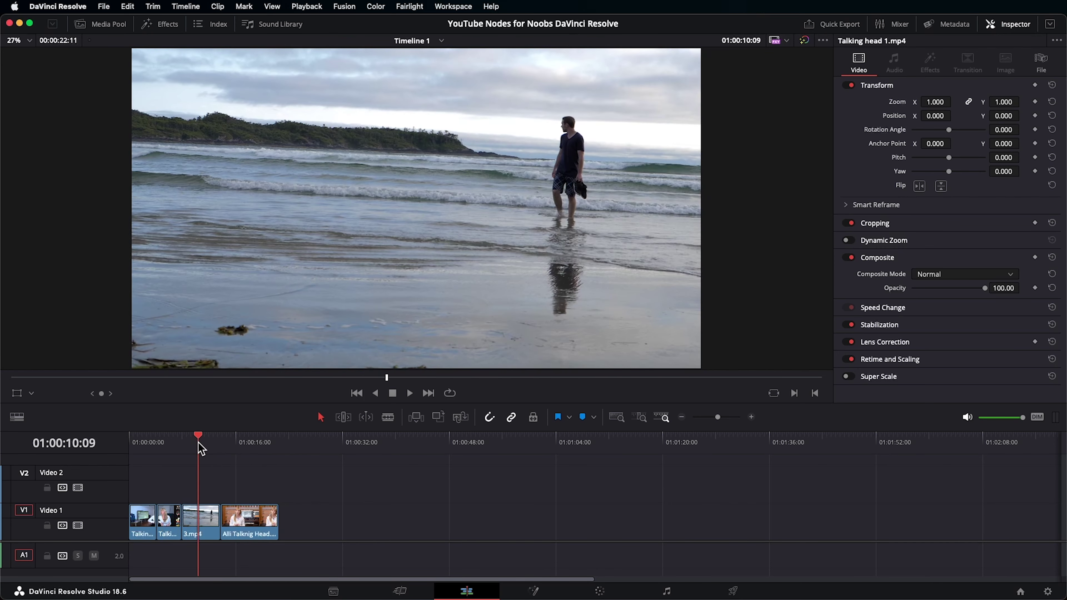
pyautogui.click(203, 496)
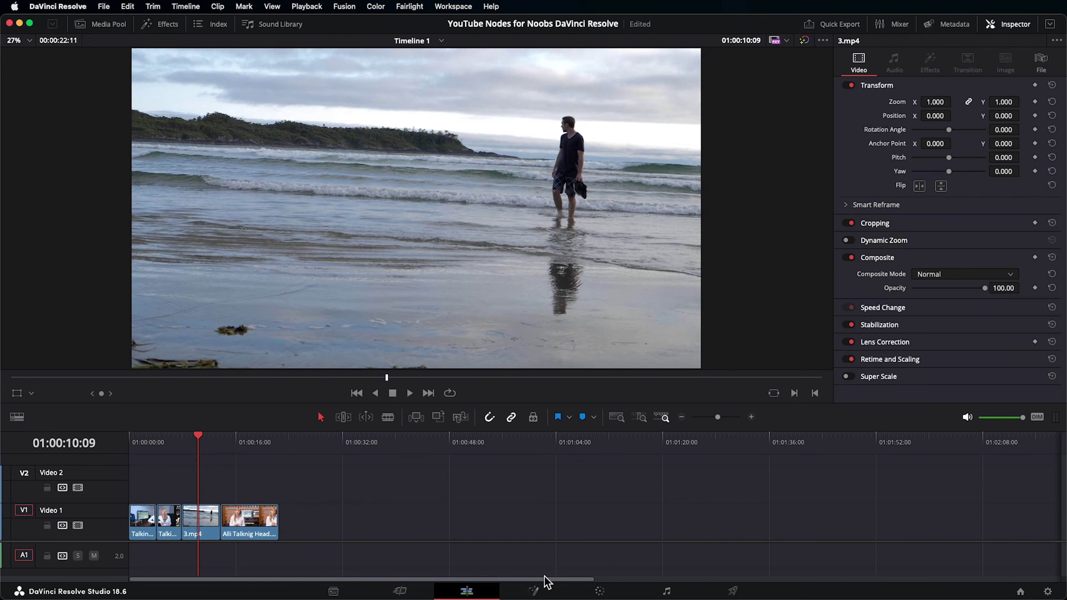
pyautogui.click(601, 592)
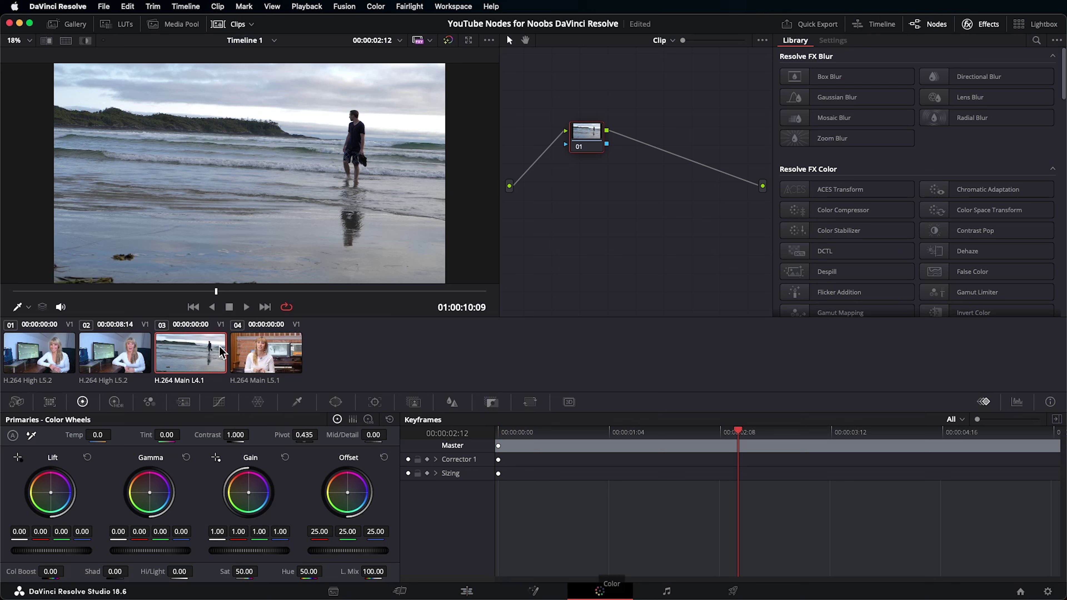
# - Return the beach clip to its first frame, toggle the node editor, and hide the Effects library
pyautogui.press('Left')
pyautogui.press('Left')
pyautogui.press('Left')
pyautogui.press('Left')
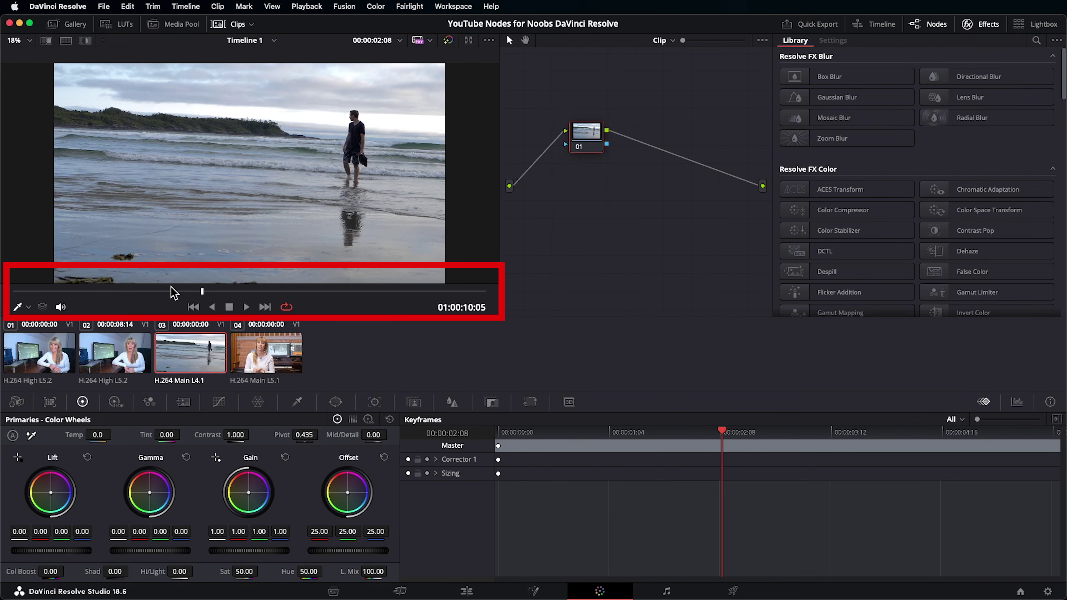
pyautogui.moveTo(201, 293); pyautogui.dragTo(12, 292)
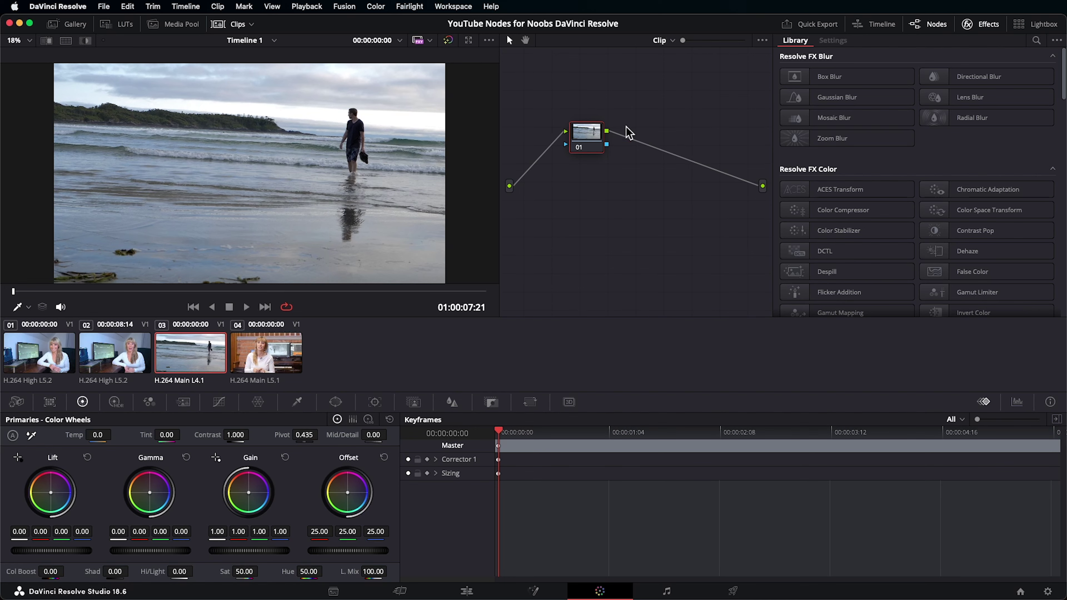
pyautogui.click(946, 28)
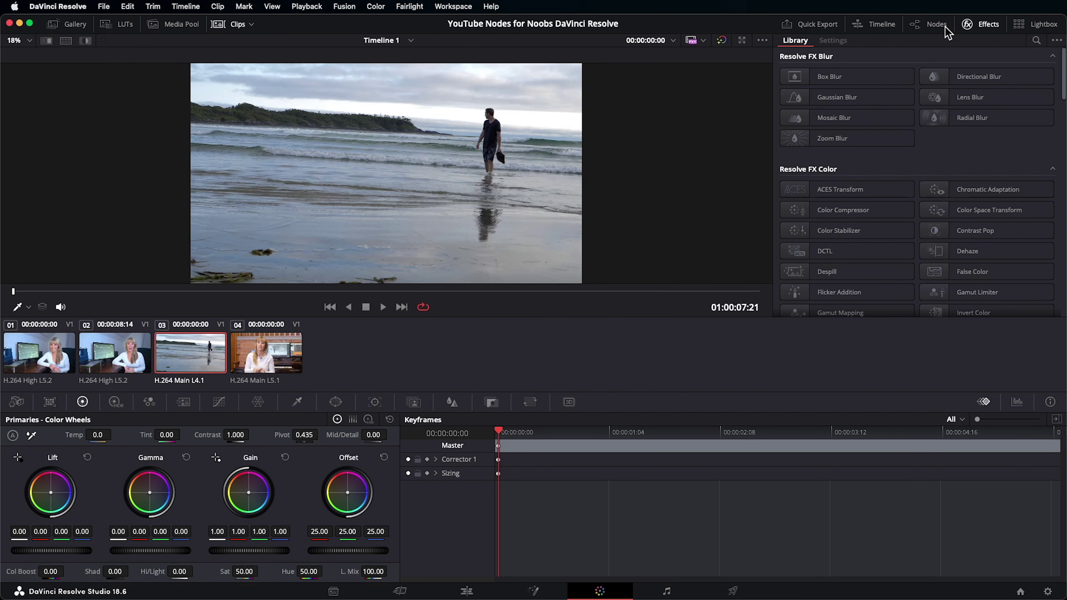
pyautogui.click(945, 27)
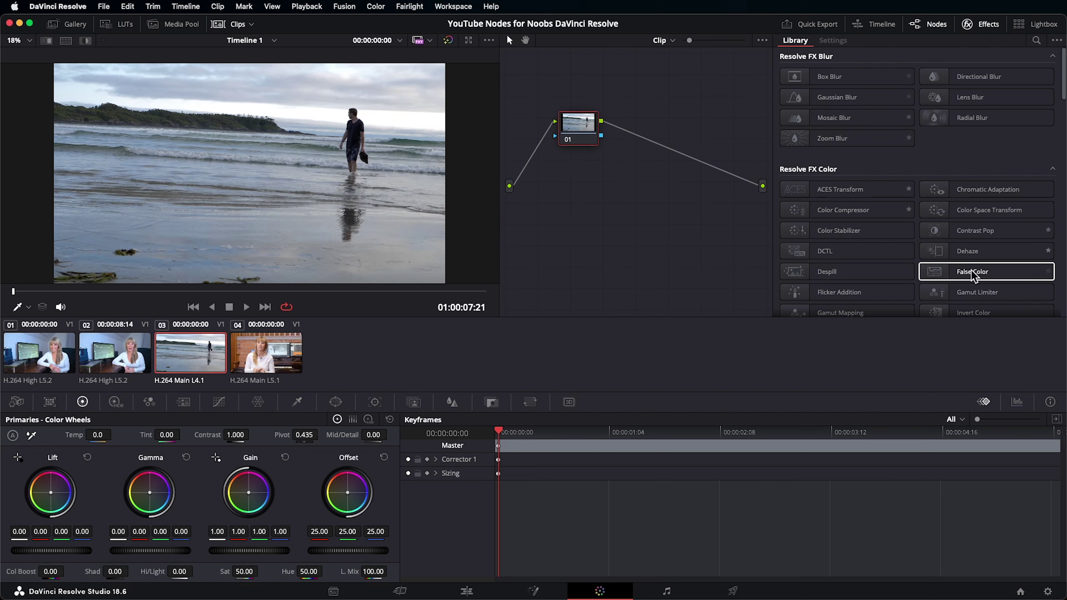
pyautogui.click(985, 26)
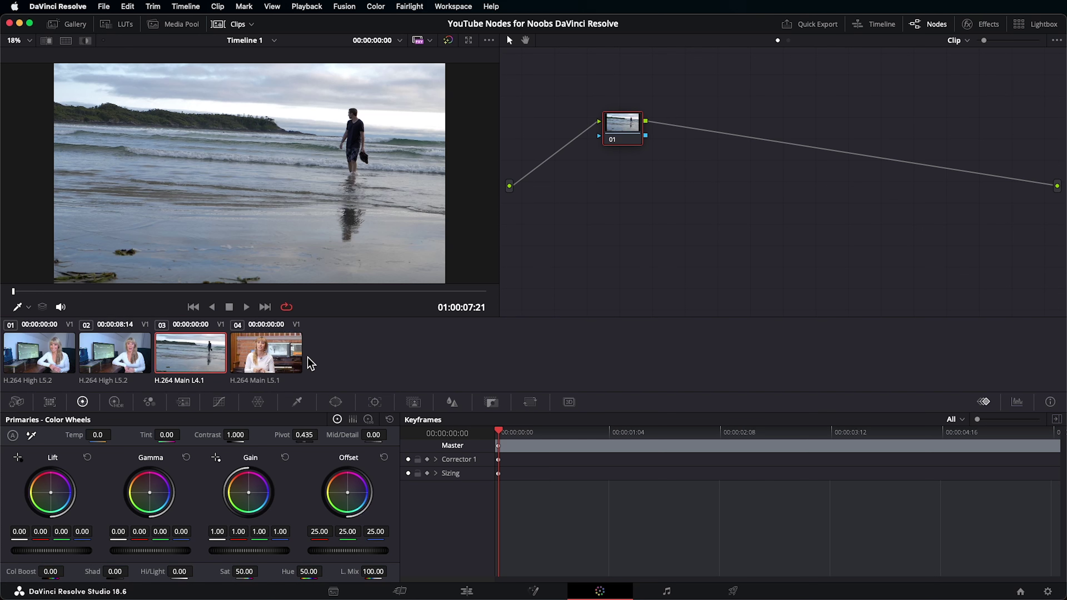
# - Toggle the clip strip, then switch between clips 02 and 01 to compare their nodes, ending on 01
pyautogui.click(239, 26)
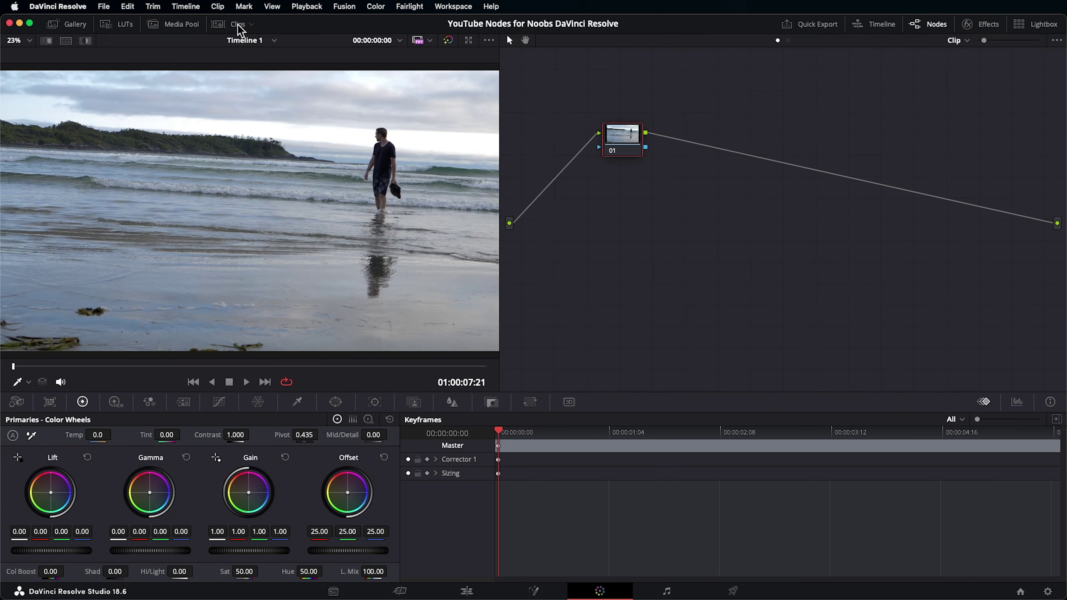
pyautogui.click(239, 26)
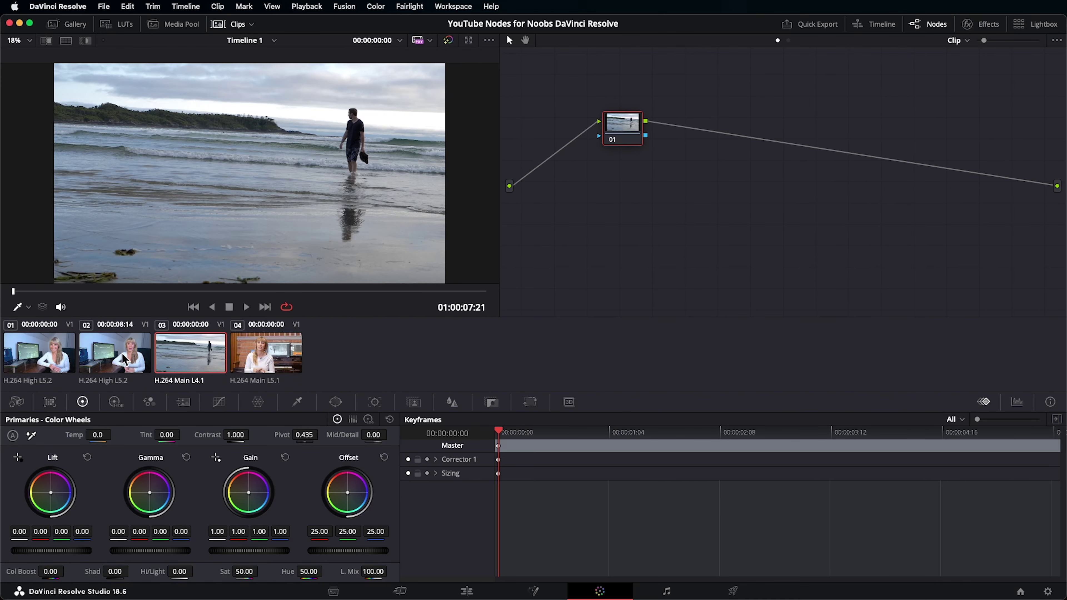
pyautogui.click(125, 359)
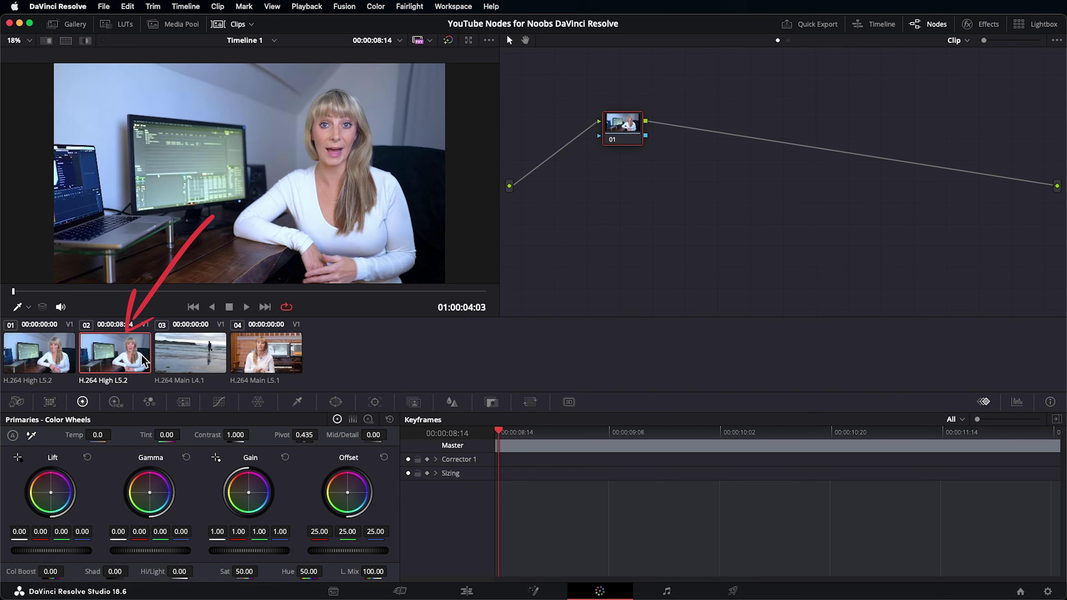
pyautogui.click(79, 356)
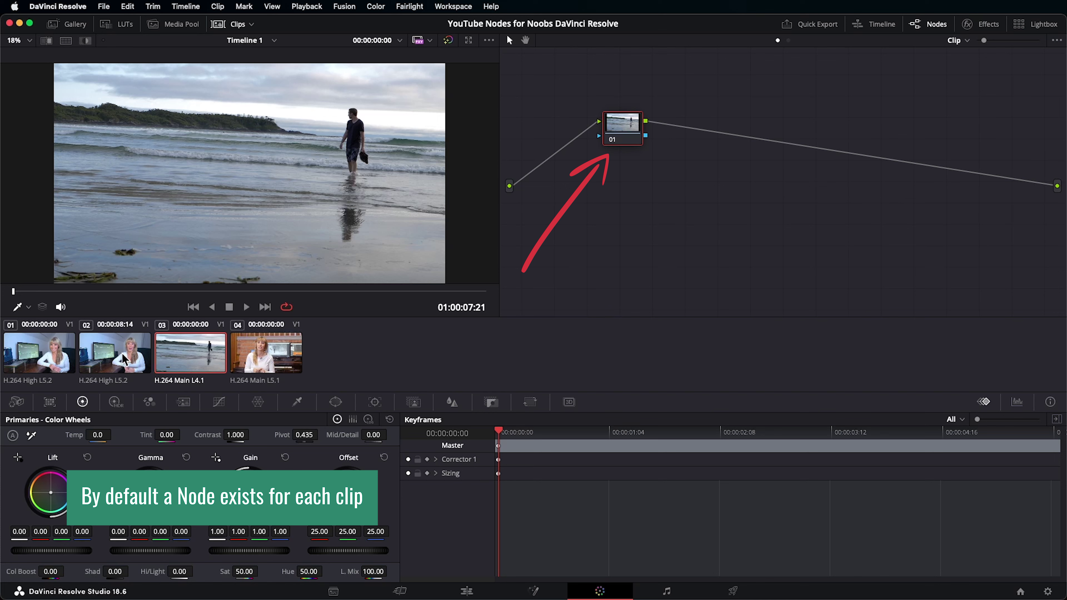
pyautogui.click(125, 359)
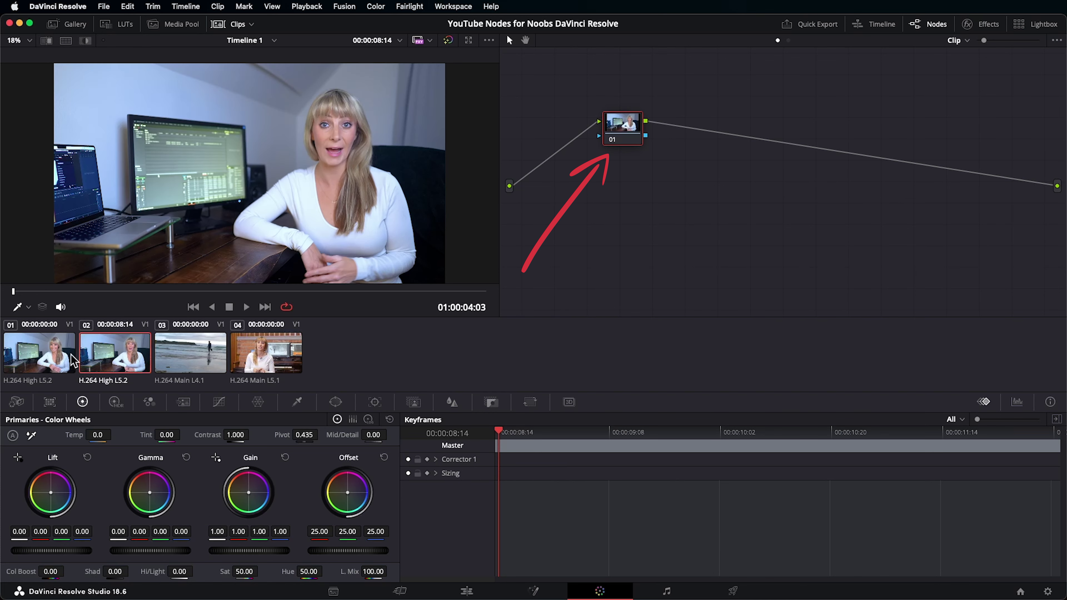
pyautogui.click(41, 357)
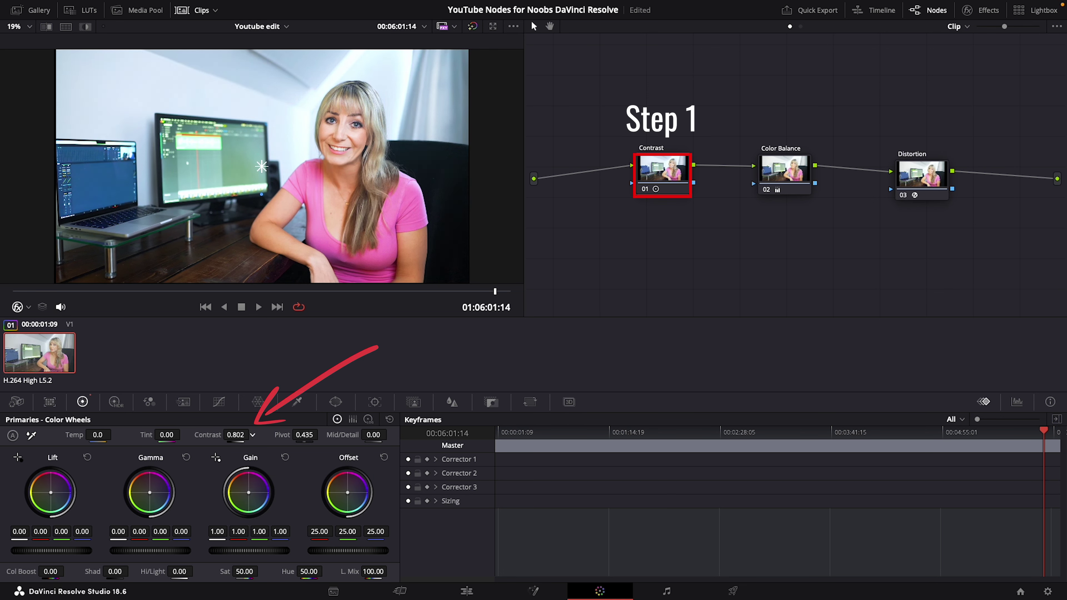
# - Toggle the Distortion node off and on and nudge Color Balance Temp, leaving Distortion enabled
pyautogui.click(904, 196)
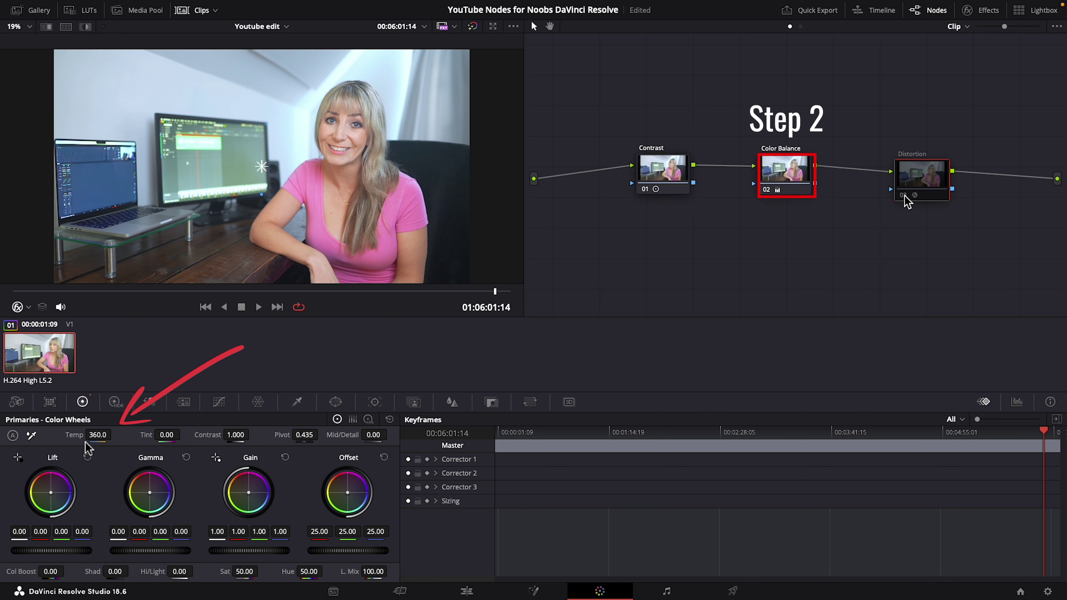
pyautogui.moveTo(98, 435); pyautogui.dragTo(115, 434)
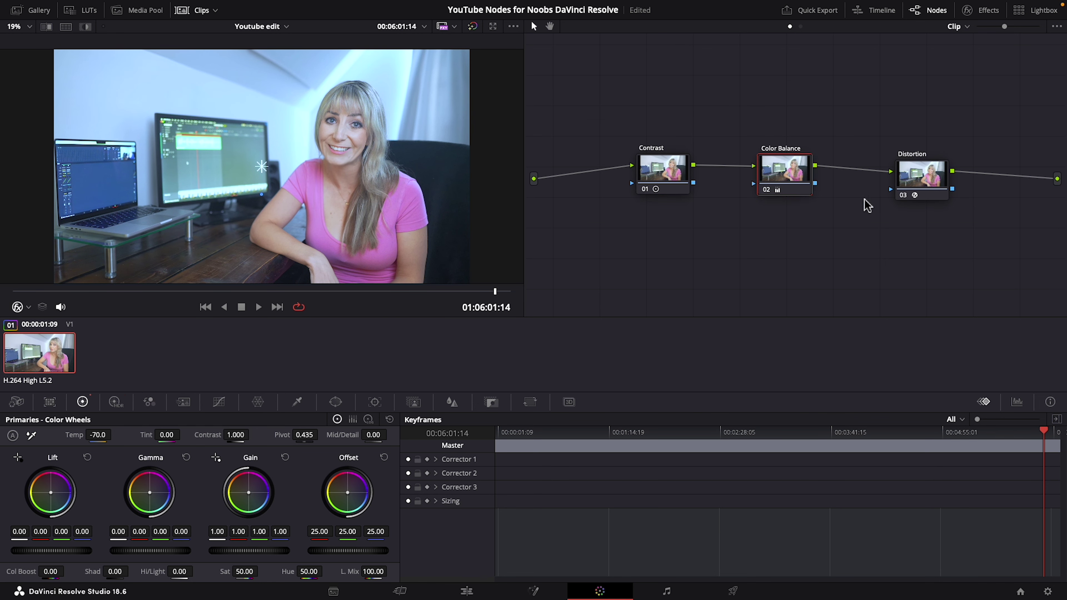
pyautogui.click(904, 196)
pyautogui.click(904, 196)
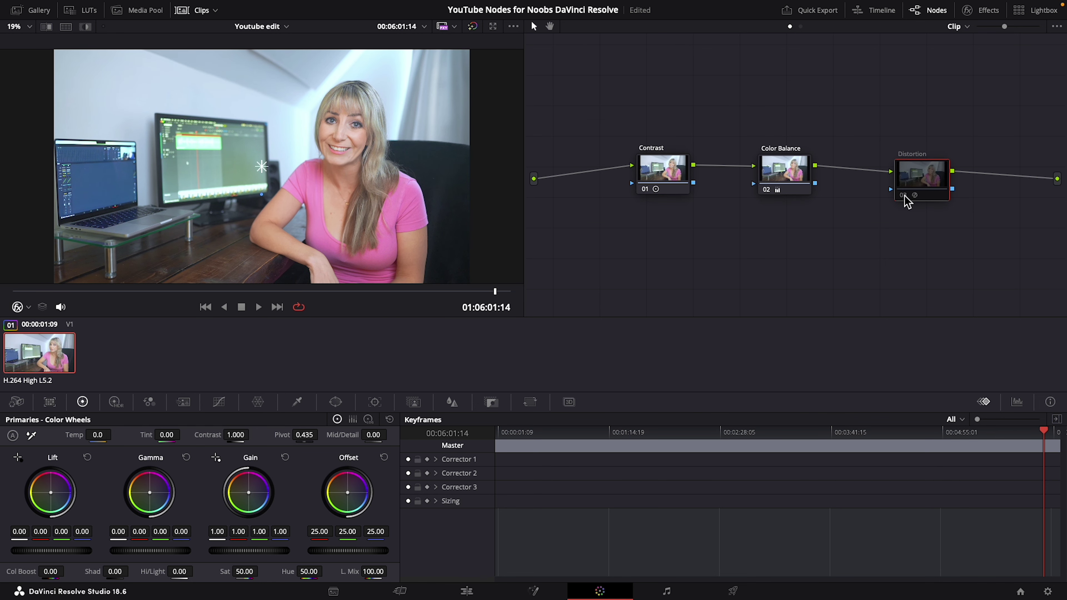
pyautogui.click(905, 195)
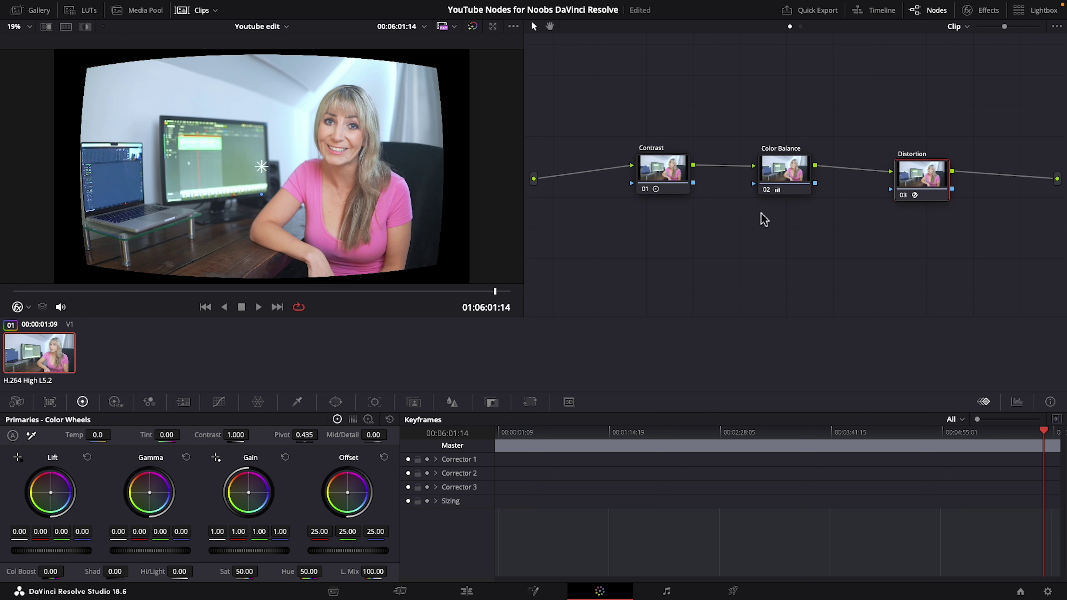
# - Rewire the chain to Contrast, Distortion, Color Balance, then toggle Distortion and Contrast to compare
pyautogui.moveTo(778, 185); pyautogui.dragTo(793, 278)
pyautogui.moveTo(695, 166); pyautogui.dragTo(903, 177)
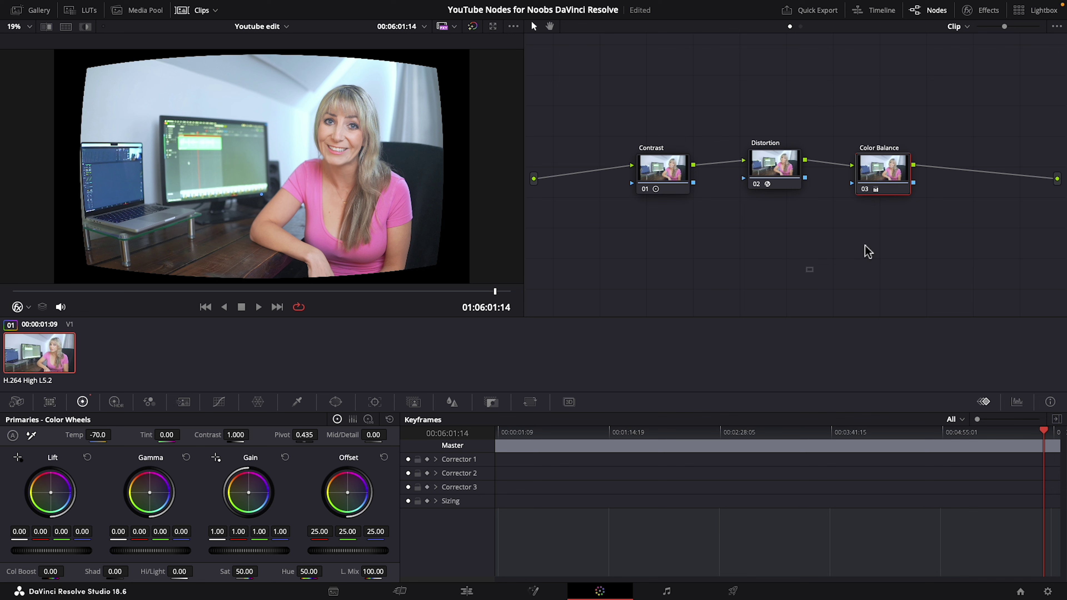
pyautogui.click(757, 184)
pyautogui.click(757, 184)
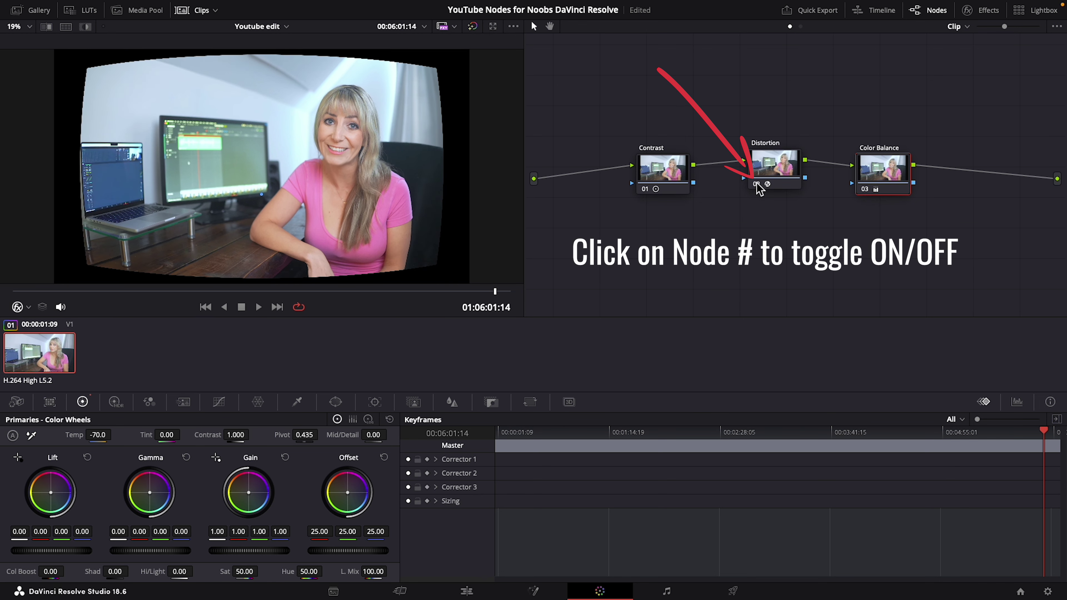
pyautogui.click(646, 189)
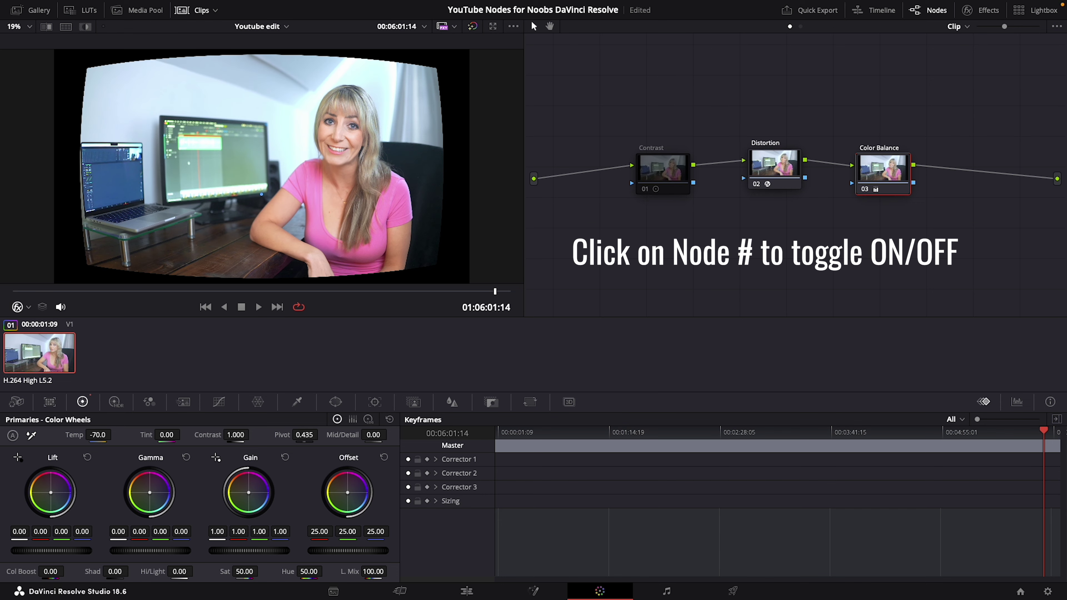
pyautogui.click(646, 188)
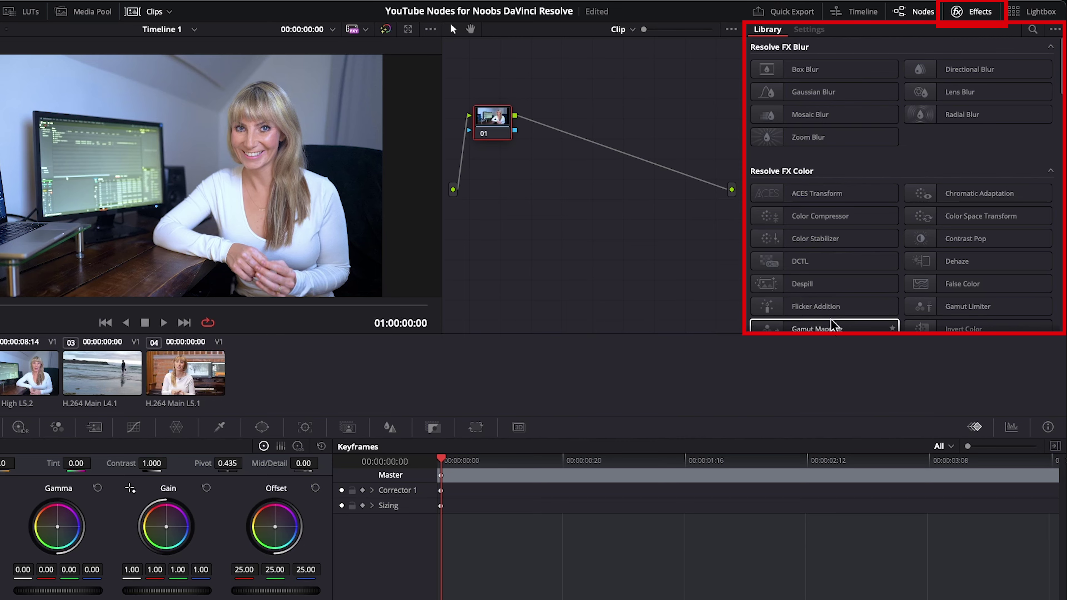
# - Apply Vignette from Resolve FX Stylize to node 01 and raise its Softness to 0.840
pyautogui.scroll(-3, 834, 311)
pyautogui.scroll(-10, 842, 288)
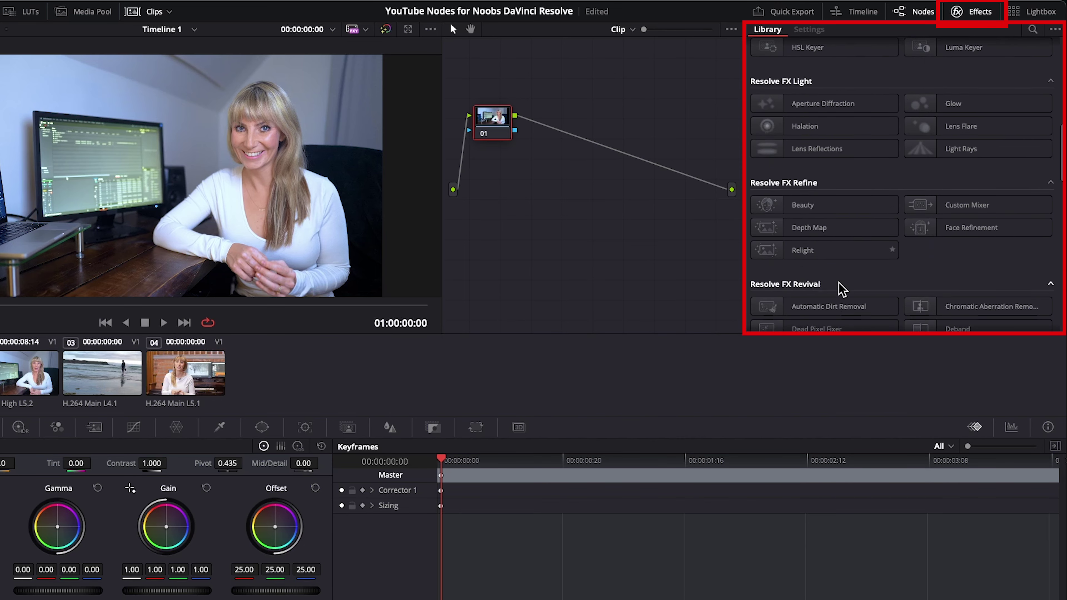
pyautogui.scroll(-2, 840, 286)
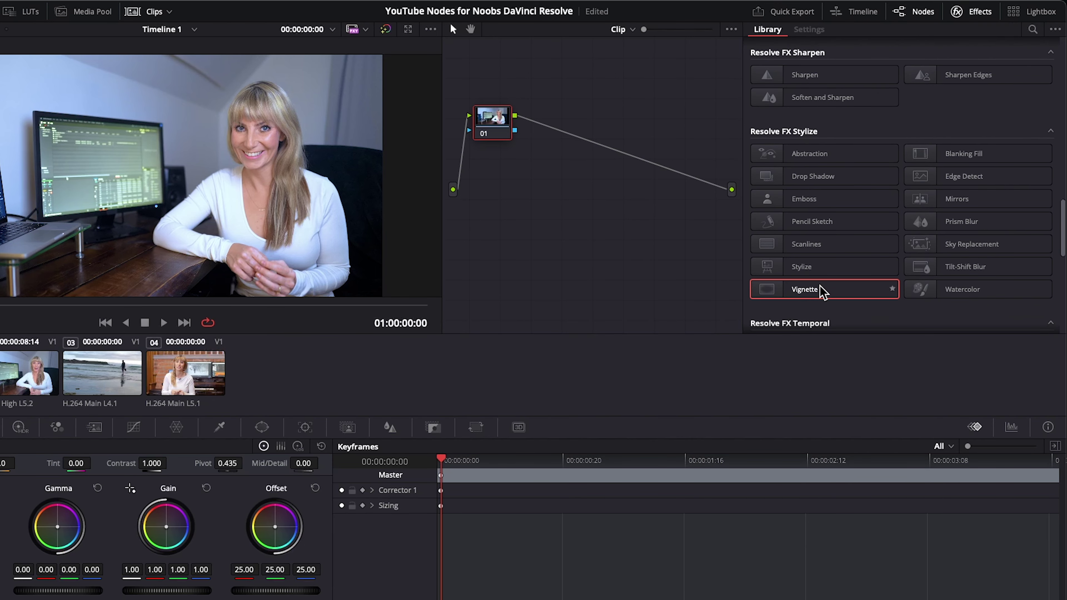
pyautogui.moveTo(822, 290); pyautogui.dragTo(497, 124)
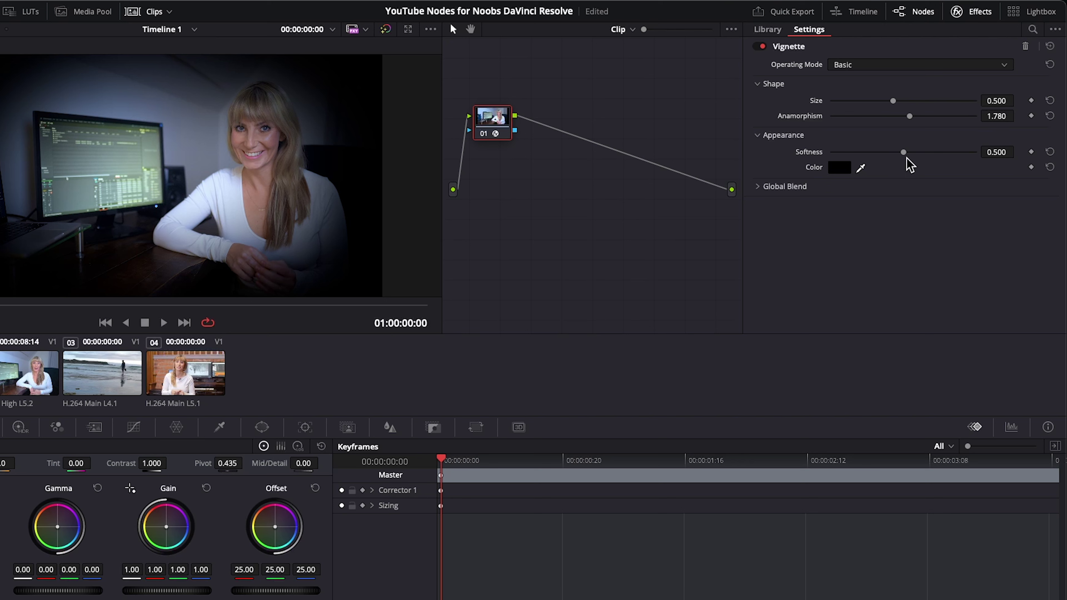
pyautogui.moveTo(903, 153)
pyautogui.mouseDown()
pyautogui.moveTo(962, 153)
pyautogui.moveTo(877, 153)
pyautogui.moveTo(953, 153)
pyautogui.mouseUp()
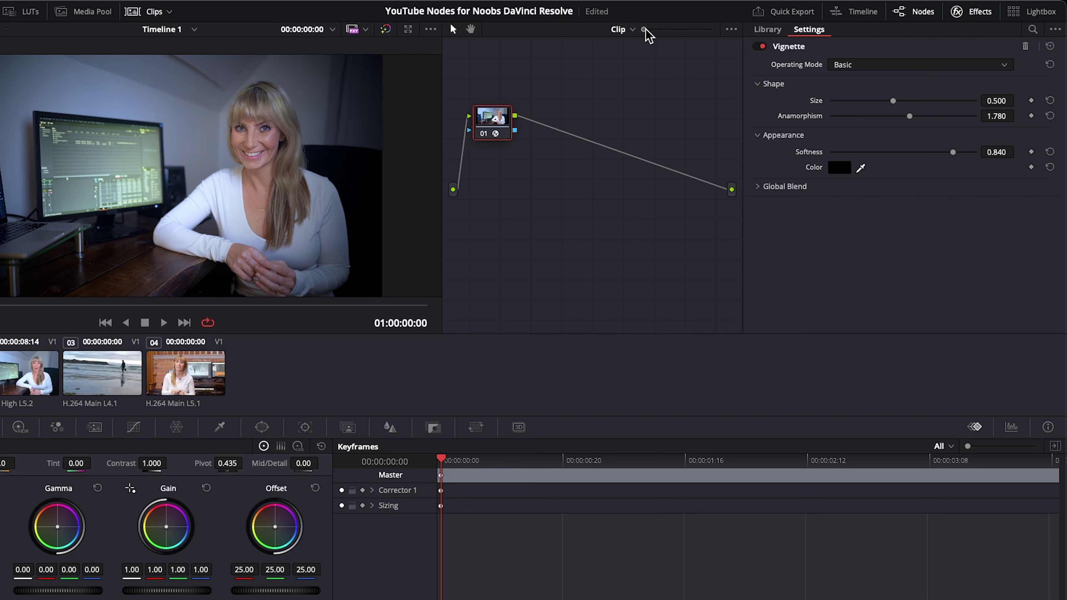
pyautogui.moveTo(644, 29); pyautogui.dragTo(674, 29)
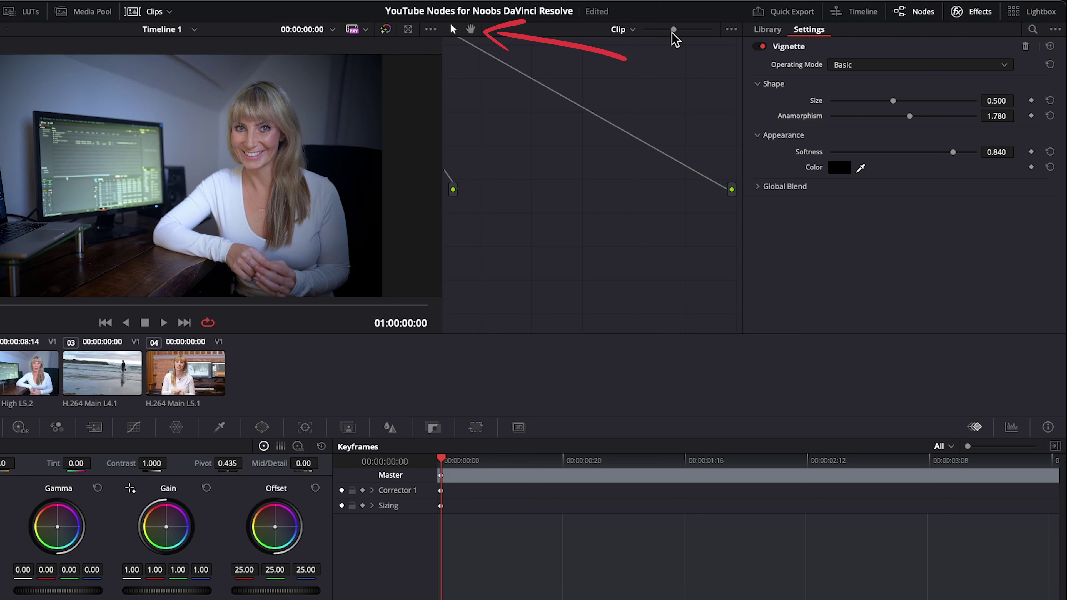
# - With the Hand tool, pan the node graph and reposition node 01 so it sits centred
pyautogui.click(471, 29)
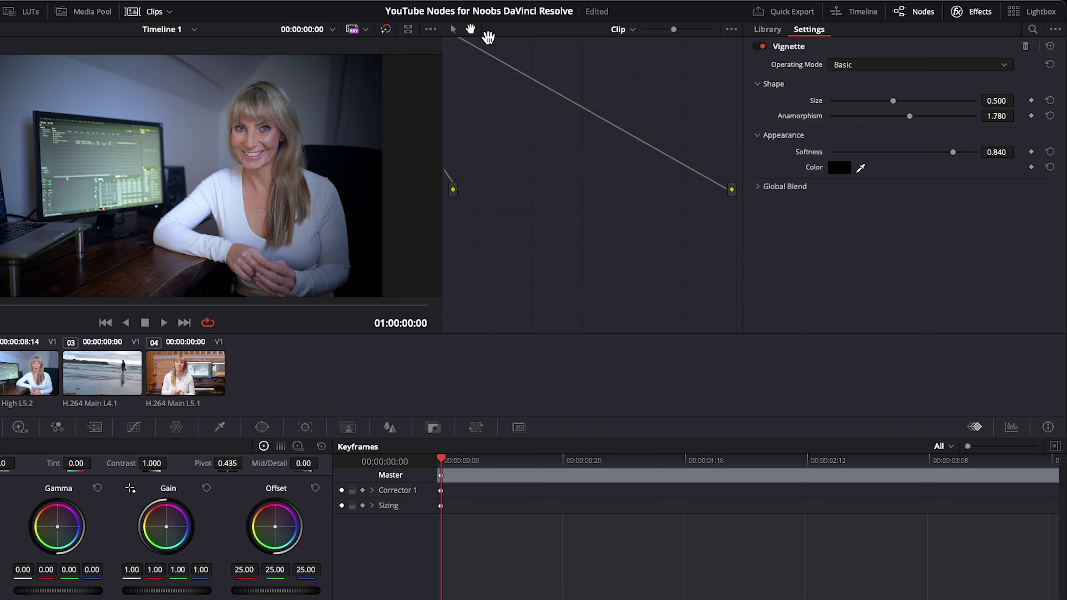
pyautogui.moveTo(499, 114); pyautogui.dragTo(674, 234)
pyautogui.moveTo(540, 131); pyautogui.dragTo(651, 167)
pyautogui.moveTo(565, 210); pyautogui.dragTo(444, 216)
pyautogui.moveTo(576, 190)
pyautogui.mouseDown()
pyautogui.moveTo(584, 232)
pyautogui.moveTo(563, 184)
pyautogui.mouseUp()
pyautogui.moveTo(522, 150); pyautogui.dragTo(575, 254)
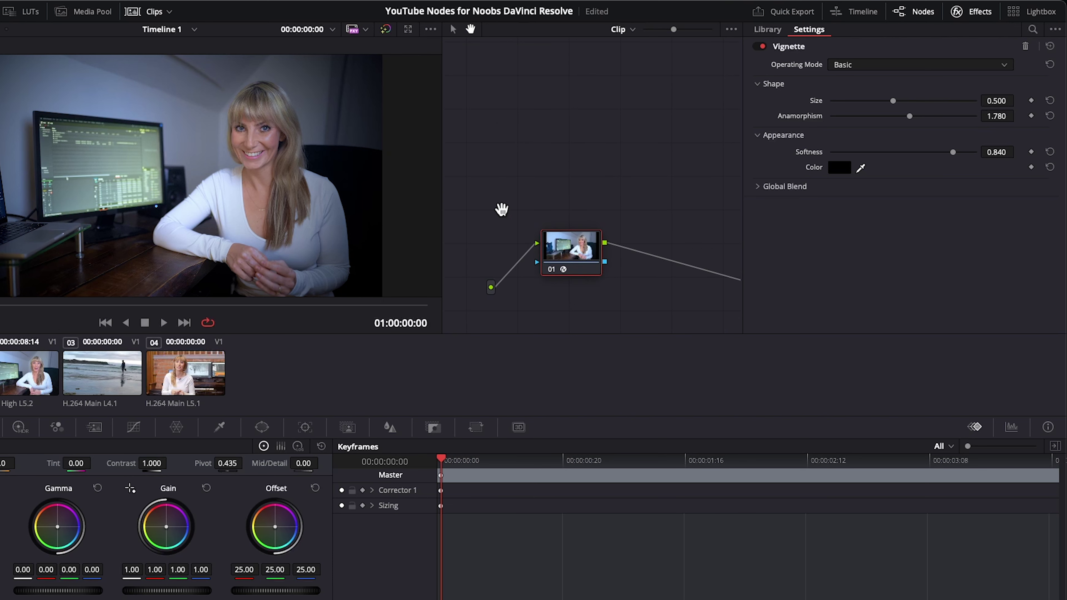
pyautogui.moveTo(501, 210); pyautogui.dragTo(495, 169)
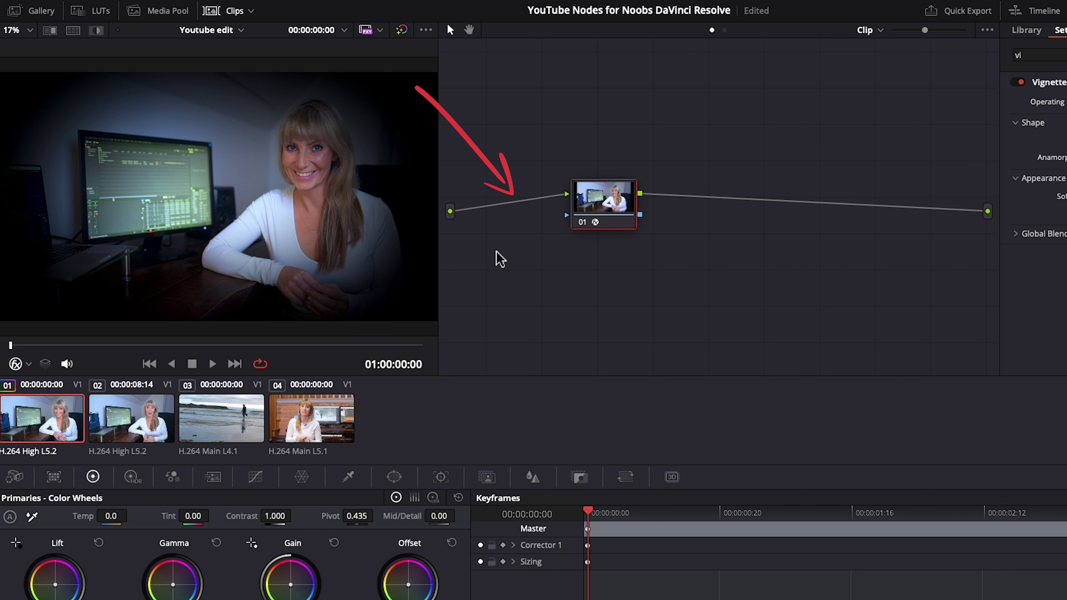
pyautogui.click(529, 215)
pyautogui.press('Delete')
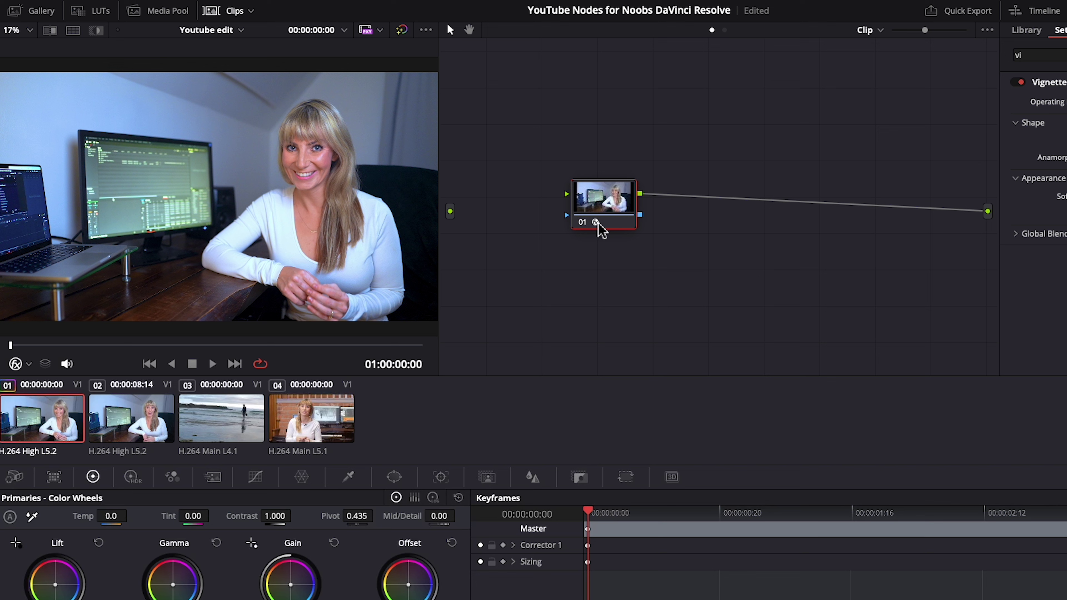
pyautogui.moveTo(597, 224)
pyautogui.moveTo(451, 213)
pyautogui.mouseDown()
pyautogui.moveTo(479, 217)
pyautogui.moveTo(568, 194)
pyautogui.mouseUp()
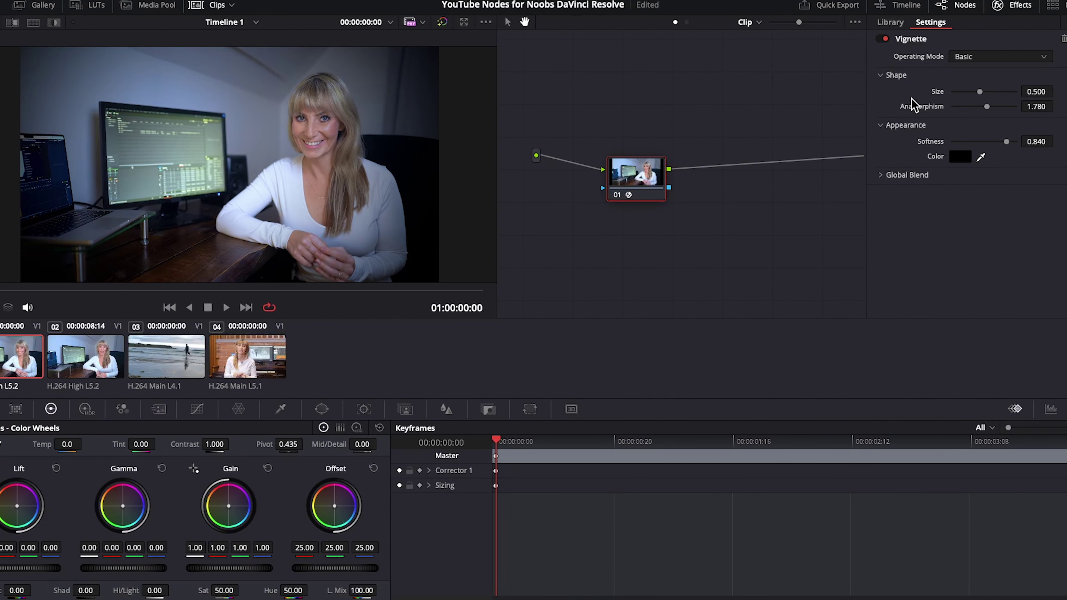
pyautogui.click(891, 24)
pyautogui.scroll(-5, 960, 162)
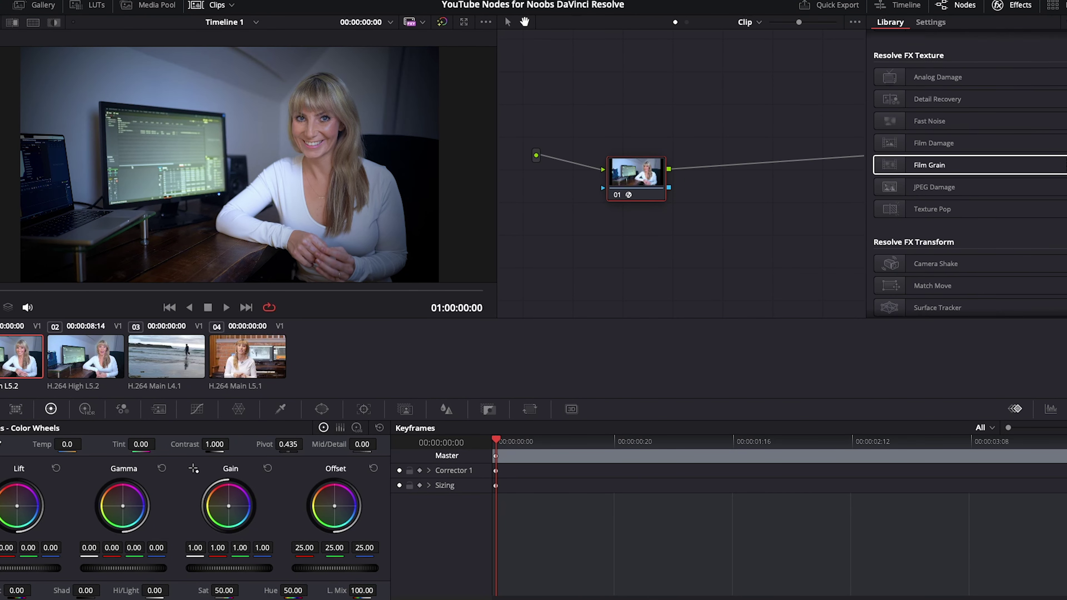
pyautogui.moveTo(990, 194); pyautogui.dragTo(638, 184)
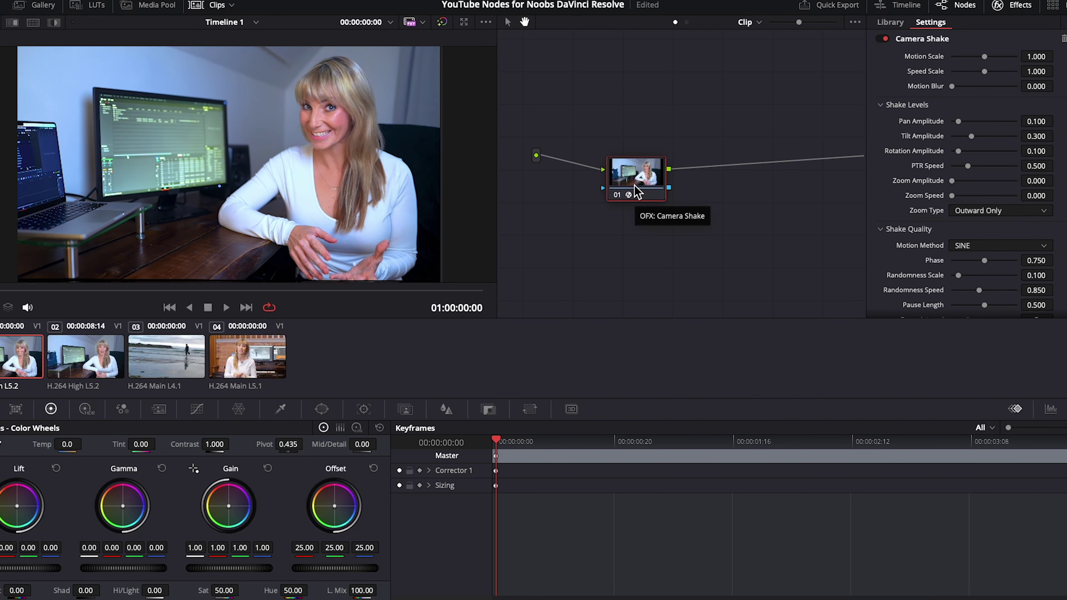
pyautogui.hotkey('ctrl', 'z')
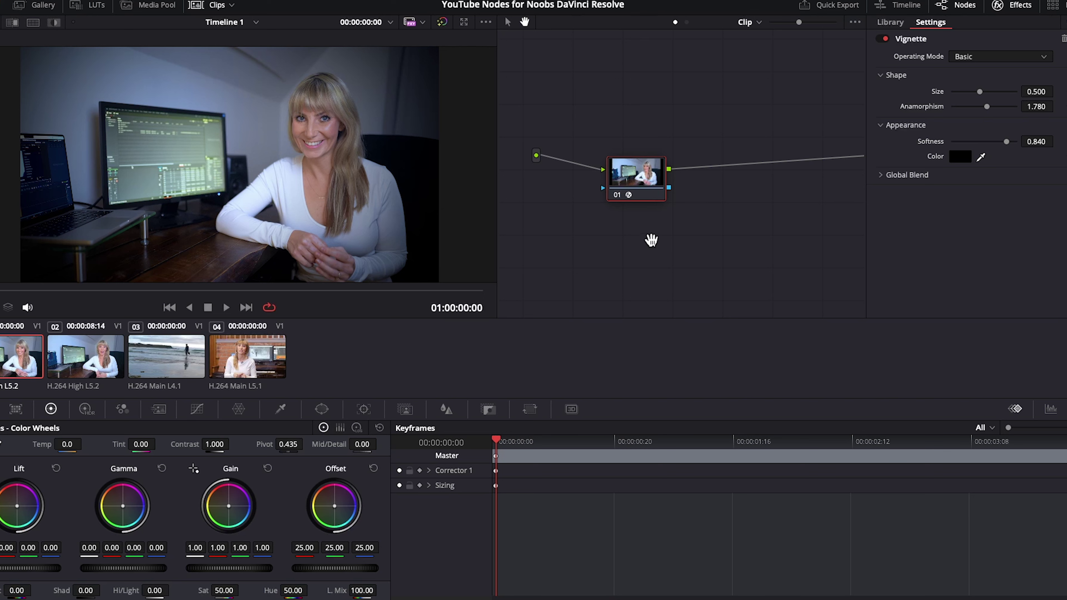
# - Add a serial node 02 after node 01 and move it further right in the graph
pyautogui.rightClick(629, 176)
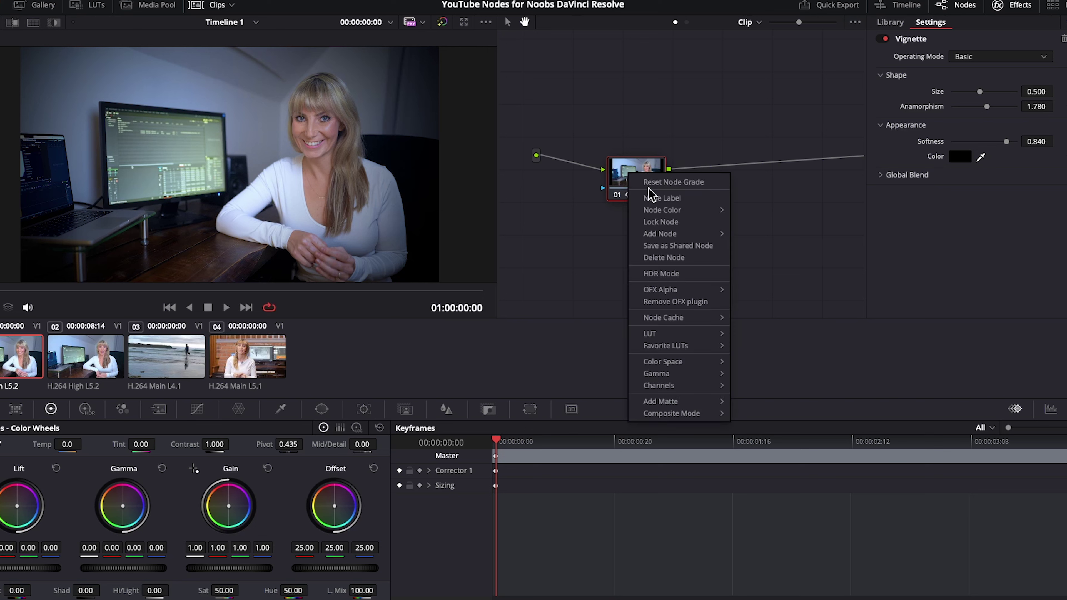
pyautogui.moveTo(685, 237)
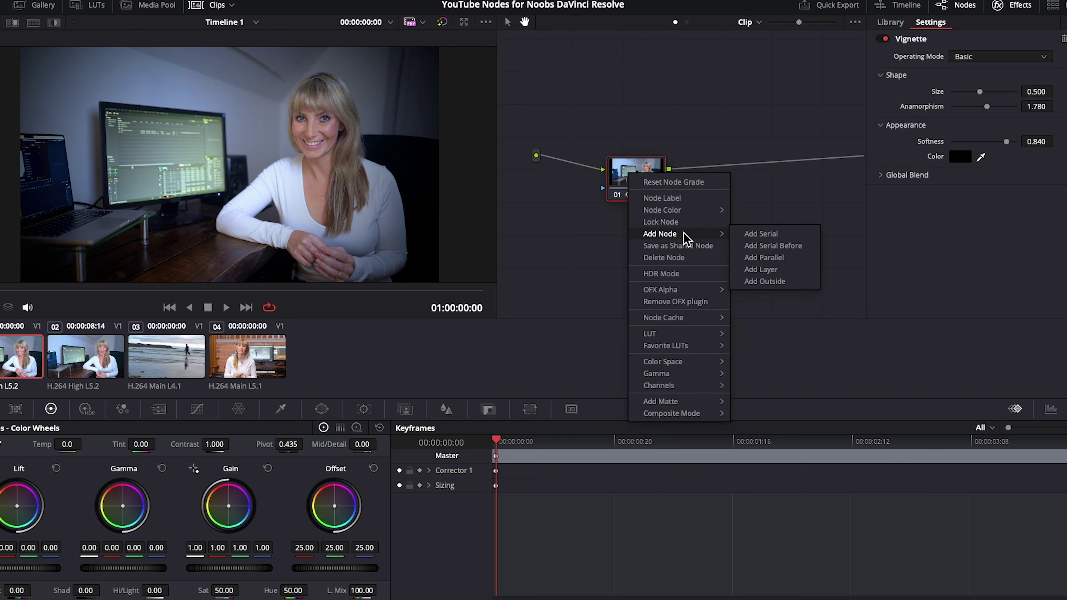
pyautogui.click(741, 235)
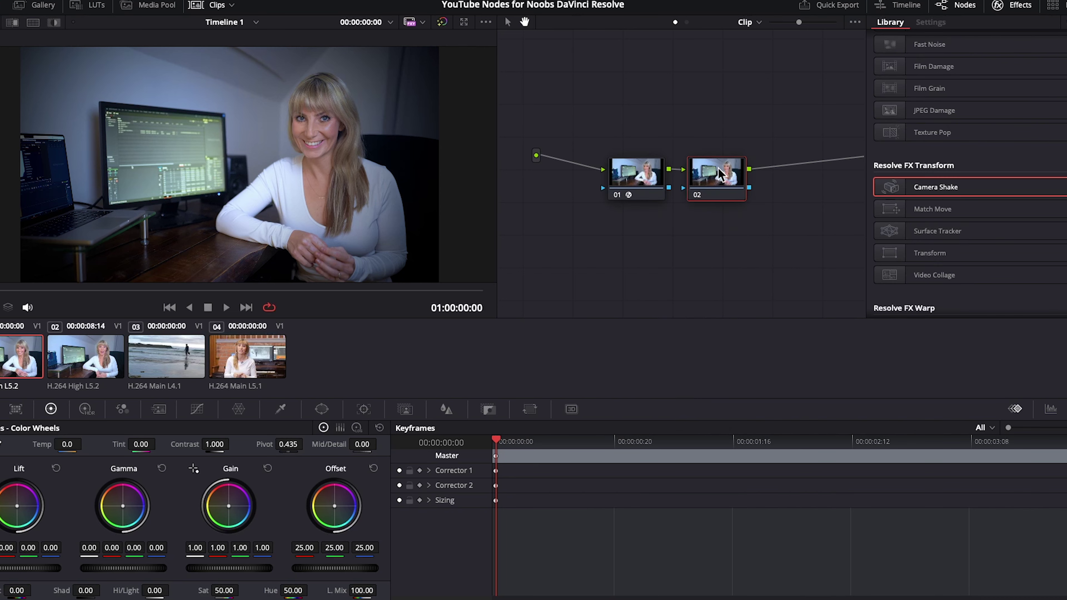
pyautogui.moveTo(719, 172); pyautogui.dragTo(744, 174)
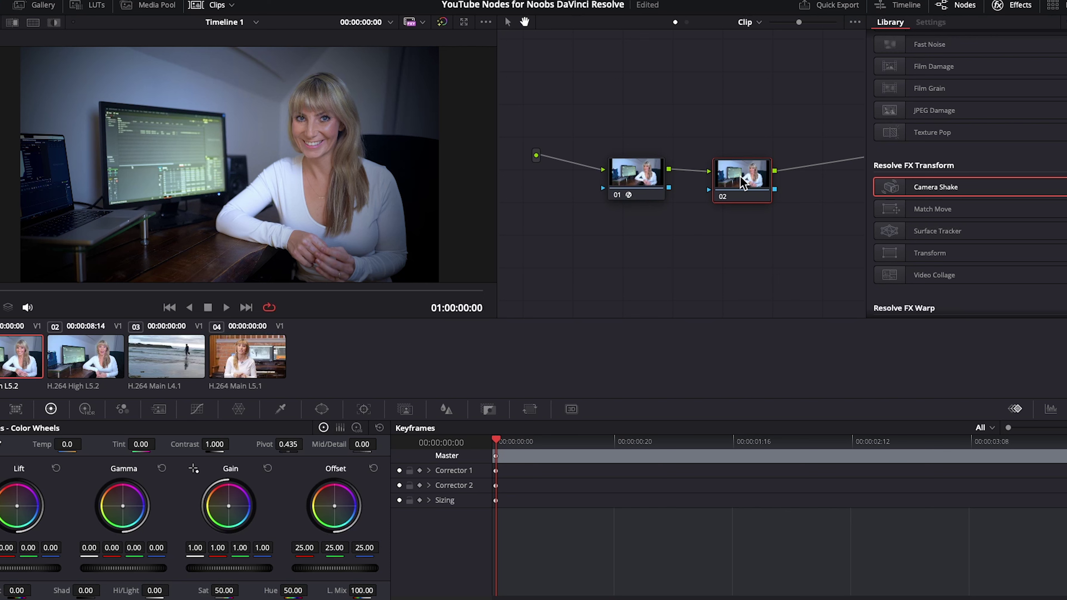
# - Apply Camera Shake to node 02, play the clip to preview it, and reselect node 01
pyautogui.moveTo(882, 192); pyautogui.dragTo(742, 185)
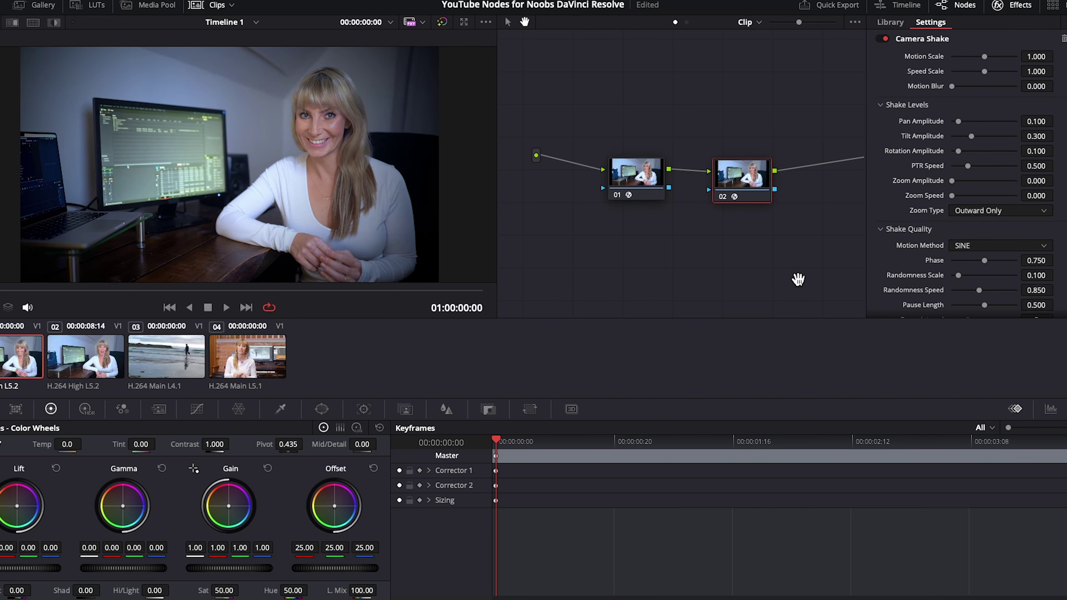
pyautogui.press('space')
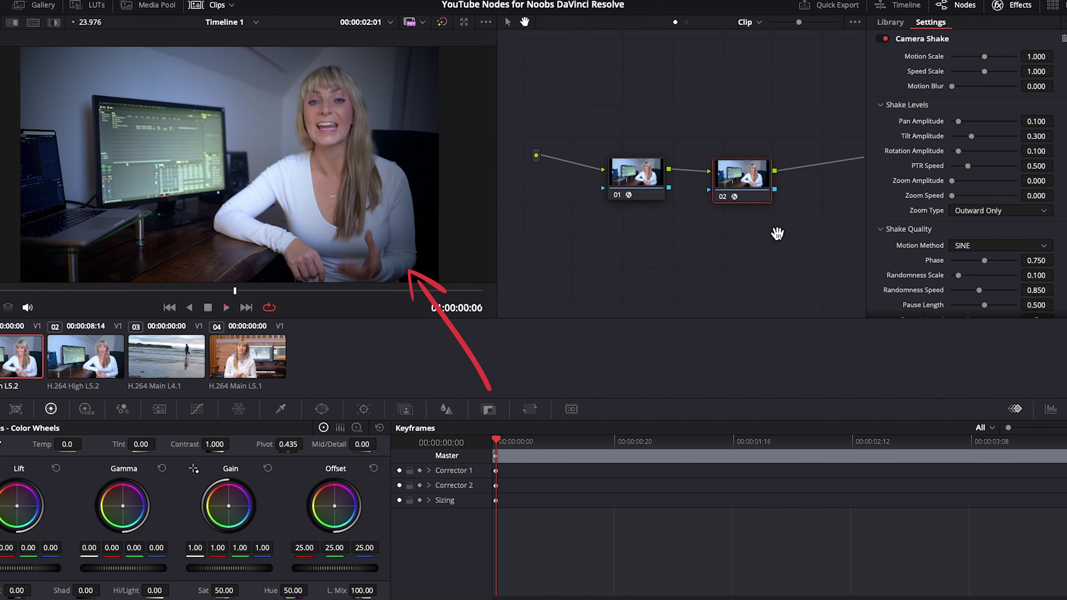
pyautogui.click(627, 176)
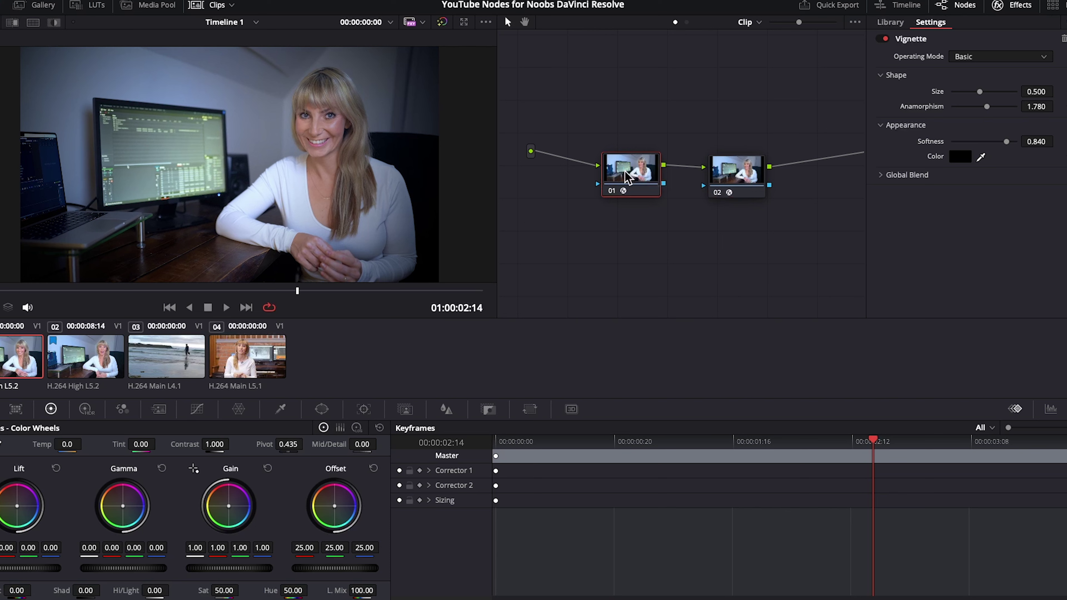
pyautogui.rightClick(627, 176)
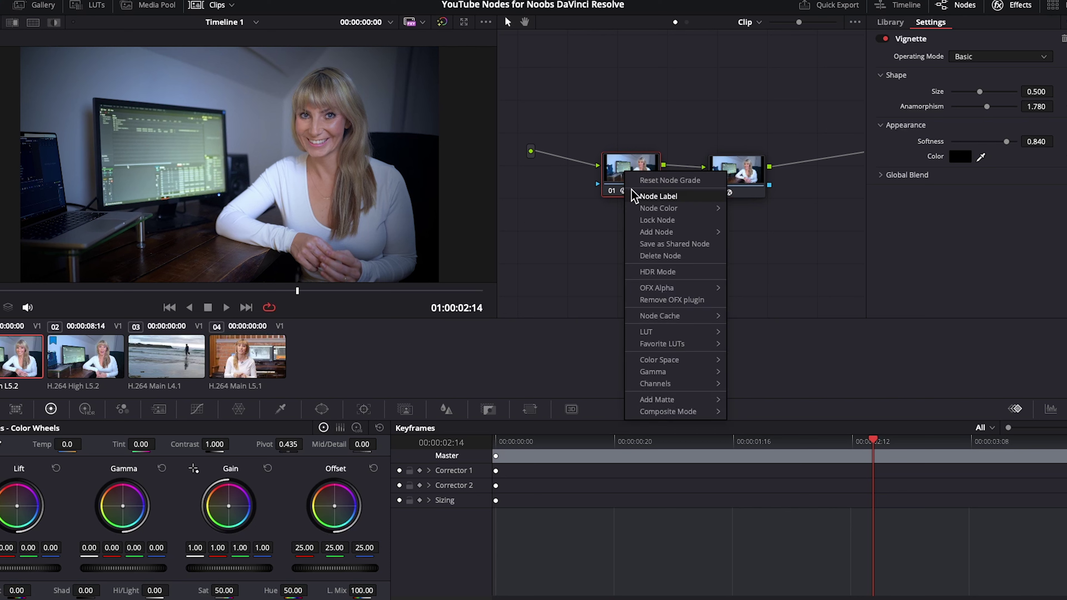
# - Label node 01 'Vignette' and node 02 'Camera Shake'
pyautogui.click(658, 196)
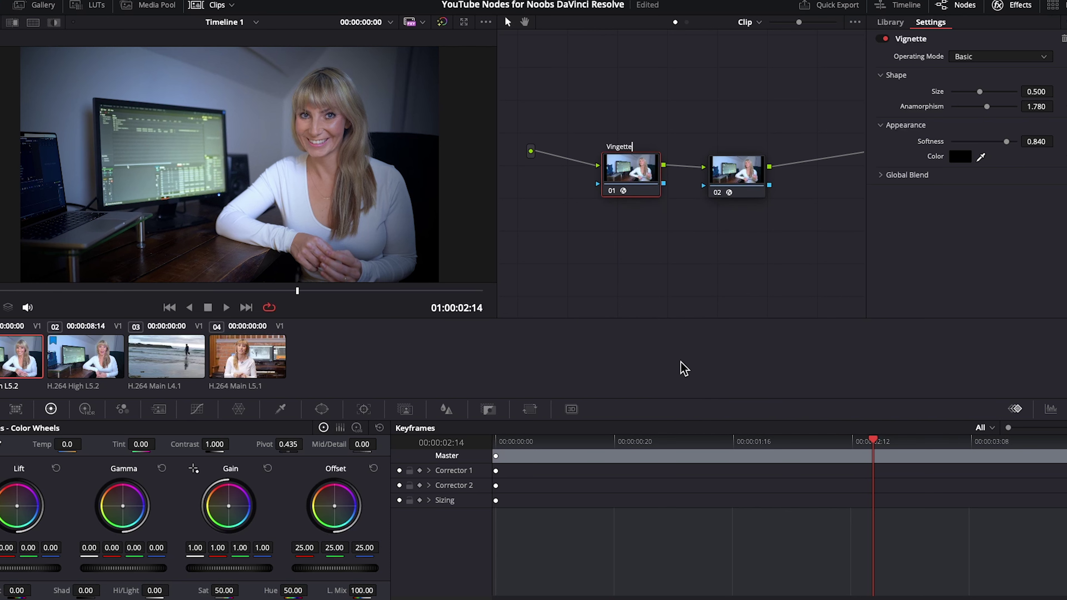
pyautogui.press('Return')
pyautogui.rightClick(735, 168)
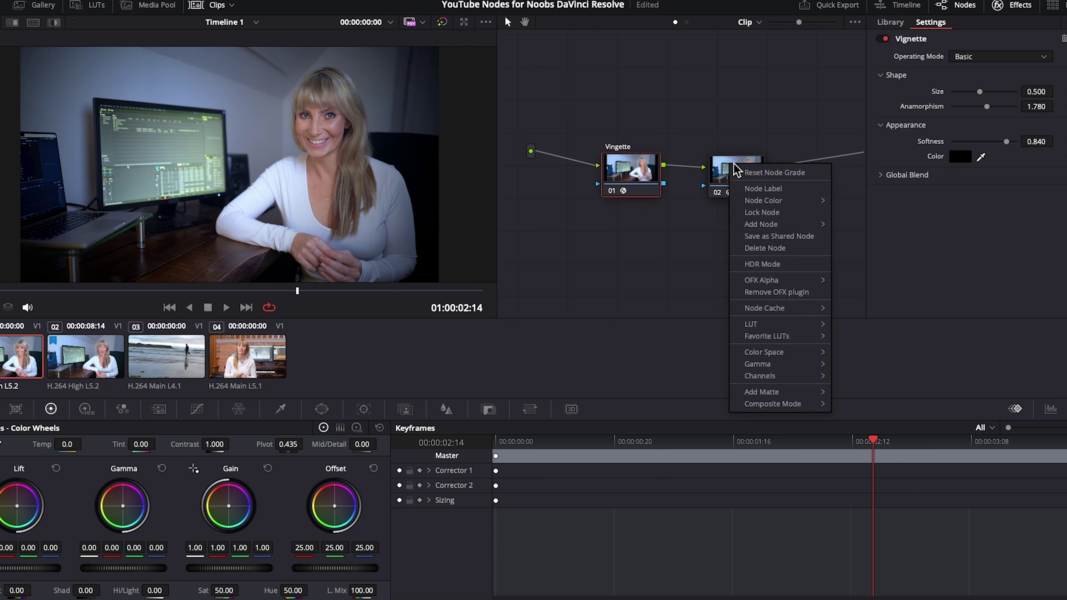
pyautogui.click(763, 189)
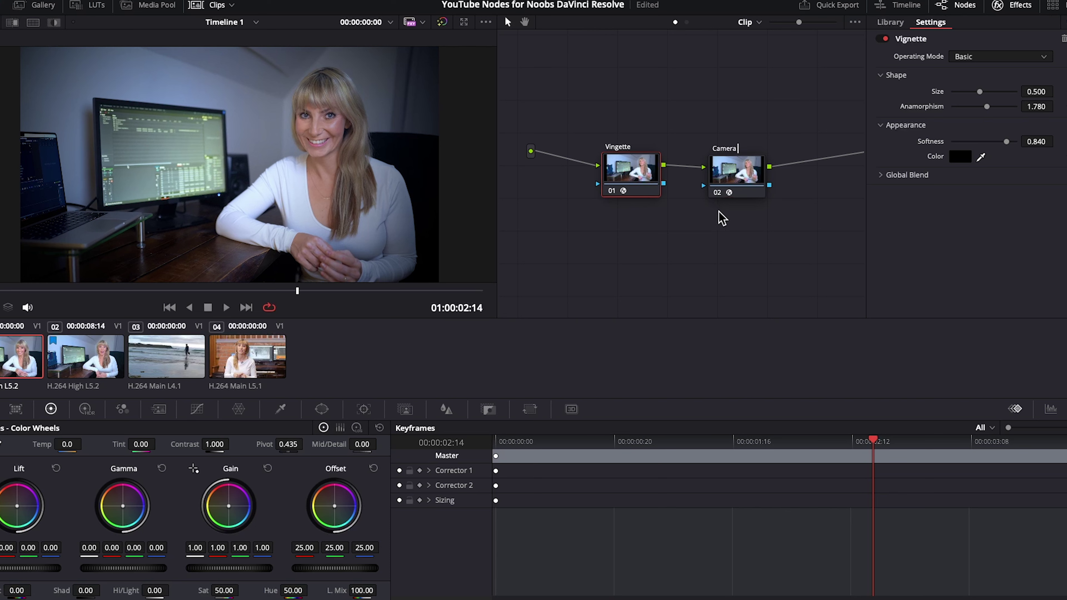
pyautogui.press('Return')
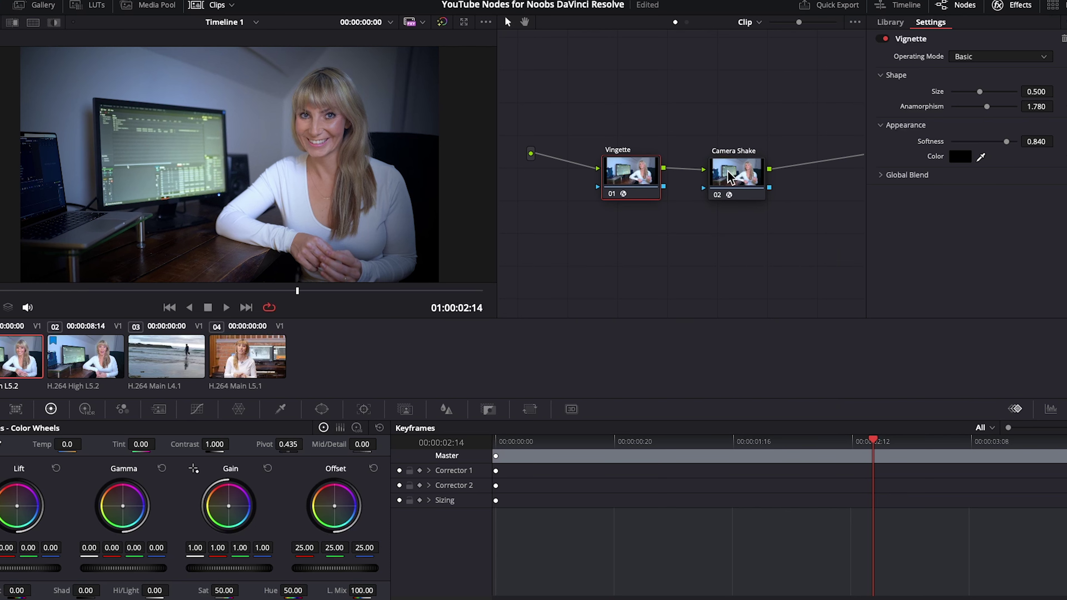
# - Delete the Camera Shake node, then undo to restore it
pyautogui.click(731, 177)
pyautogui.press('Delete')
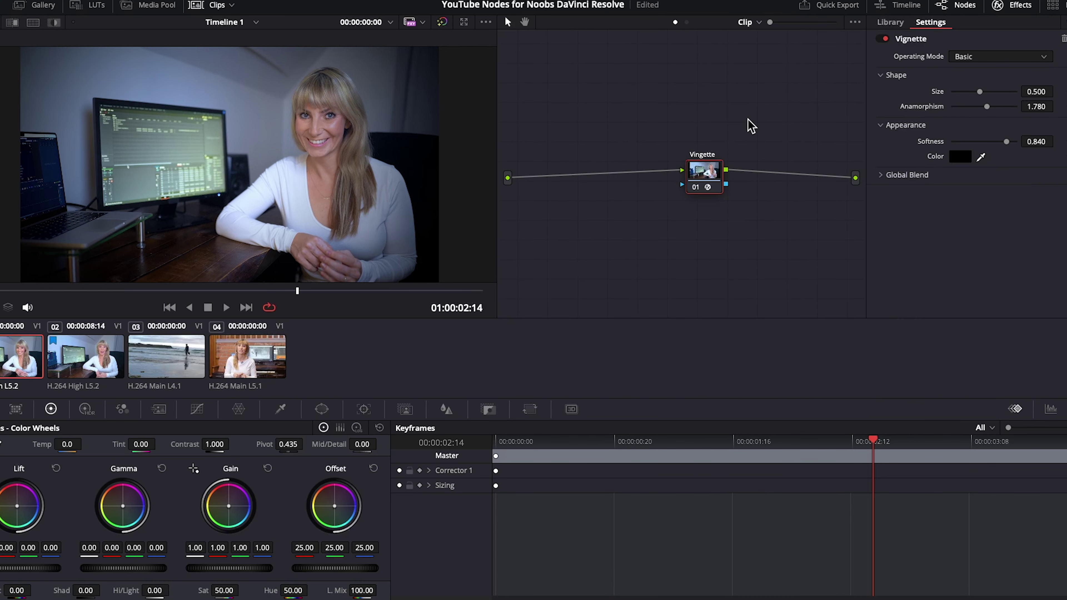
pyautogui.hotkey('ctrl', 'z')
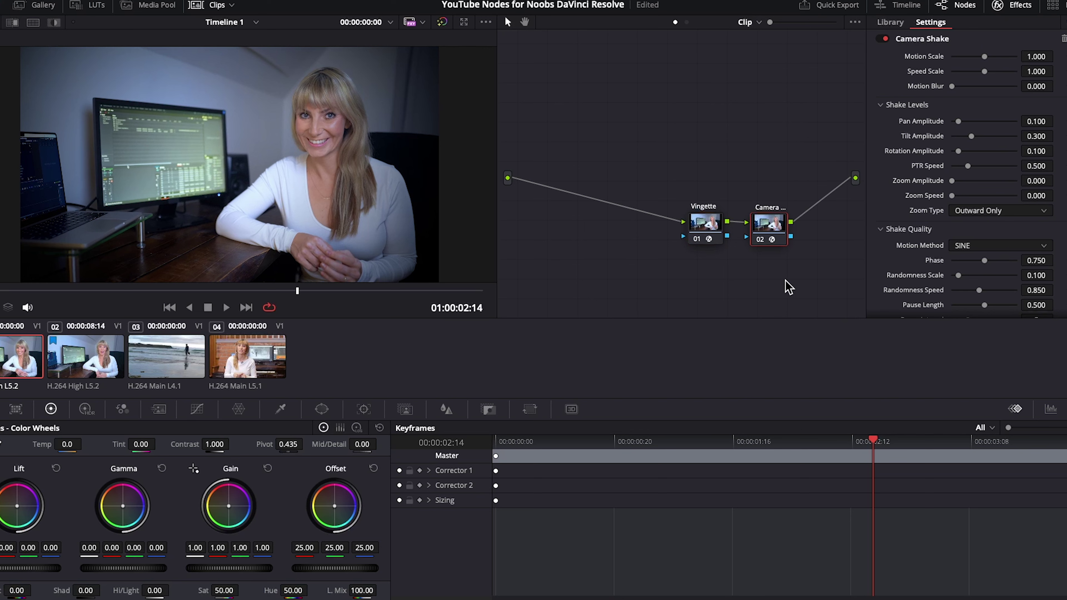
# - Reset the Camera Shake node's grade to clear its effect, and raise it above Vignette
pyautogui.rightClick(762, 226)
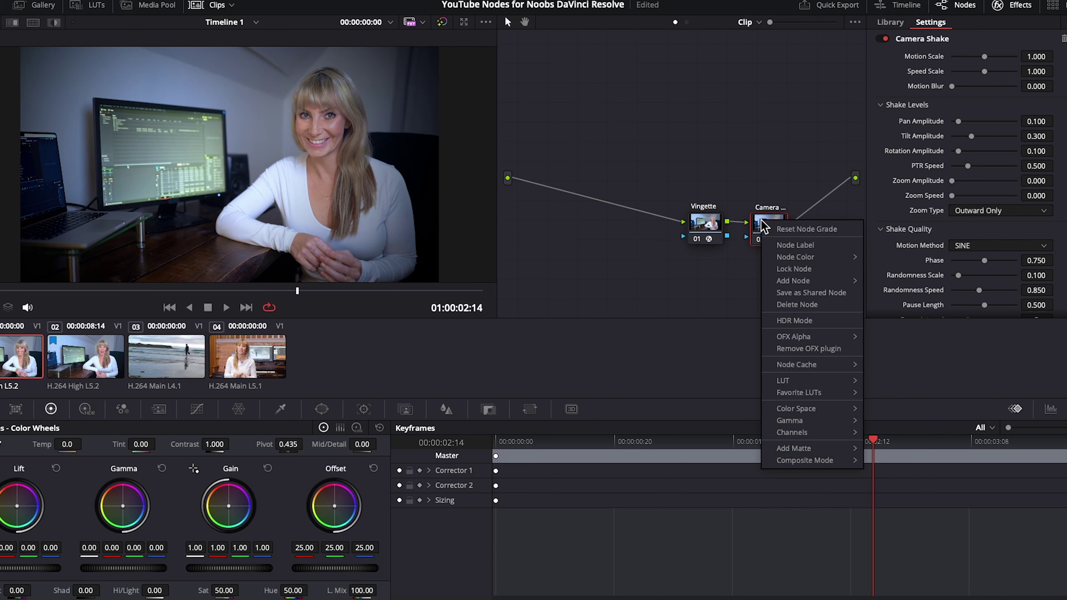
pyautogui.click(774, 230)
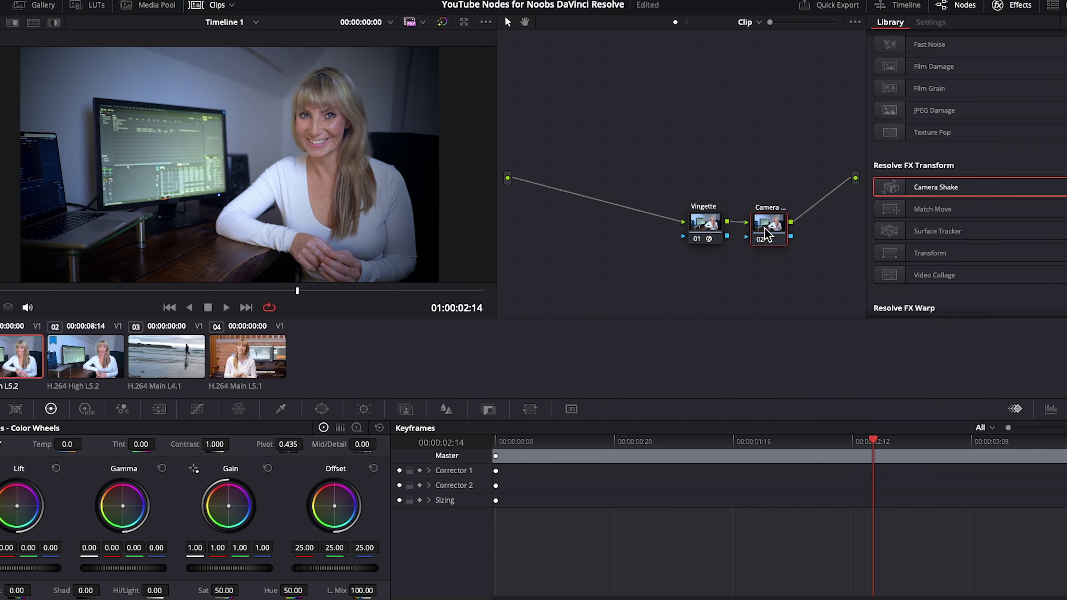
pyautogui.moveTo(765, 228)
pyautogui.mouseDown()
pyautogui.moveTo(760, 202)
pyautogui.moveTo(765, 213)
pyautogui.mouseUp()
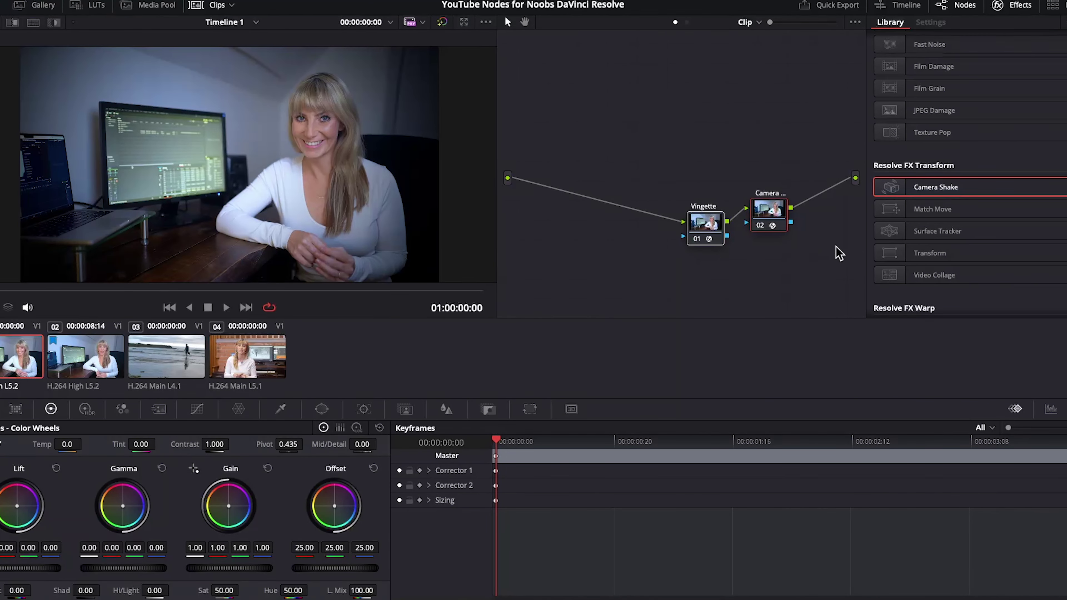
# - Select both nodes and toggle them off and back on with Ctrl+D
pyautogui.moveTo(784, 272); pyautogui.dragTo(674, 197)
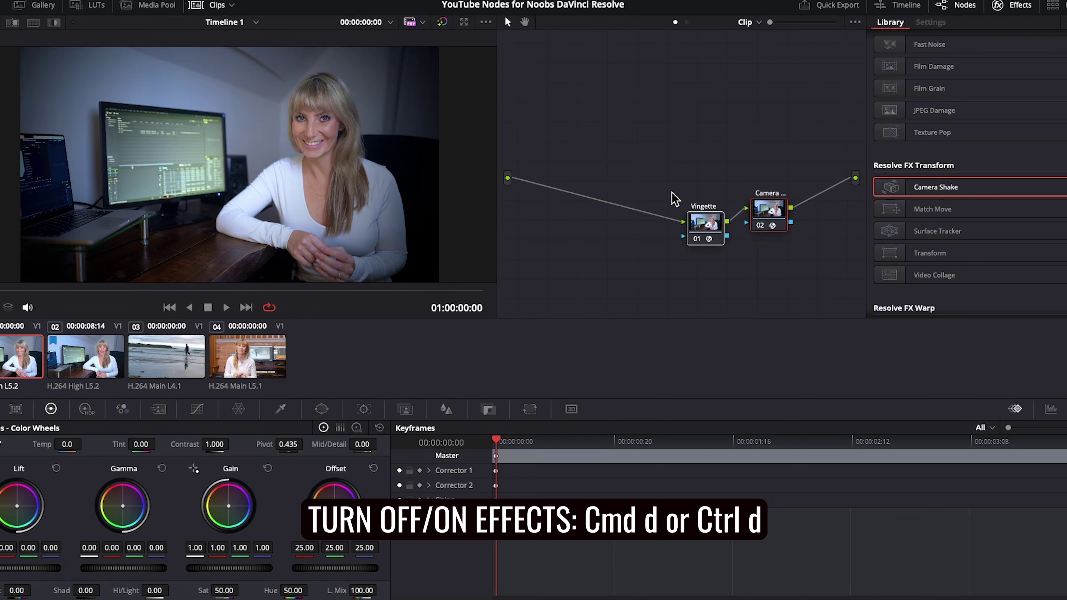
pyautogui.hotkey('ctrl', 'd')
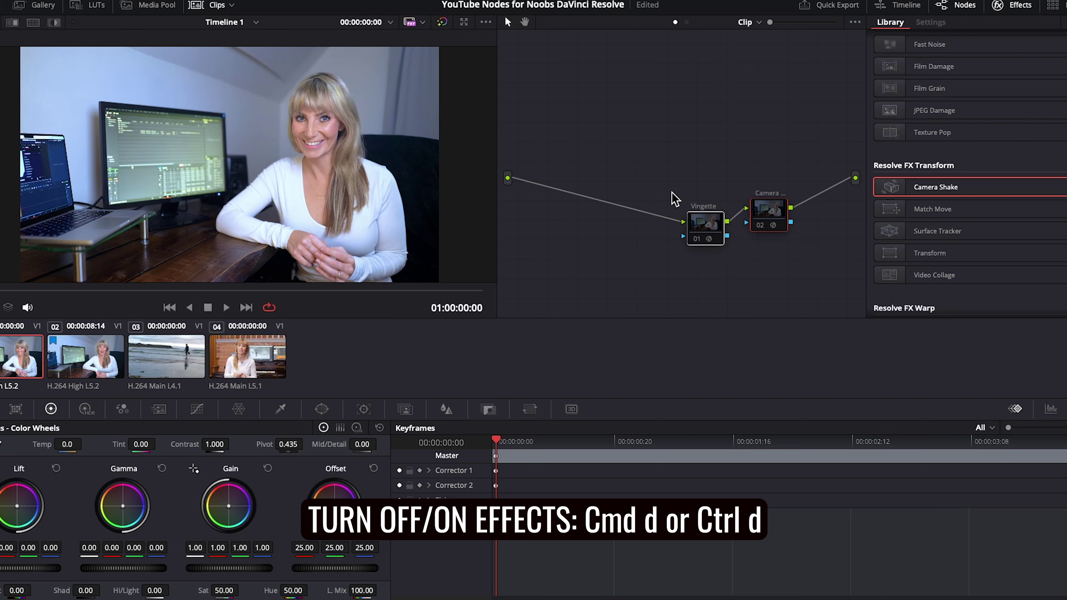
pyautogui.hotkey('ctrl', 'd')
pyautogui.moveTo(775, 107); pyautogui.dragTo(703, 90)
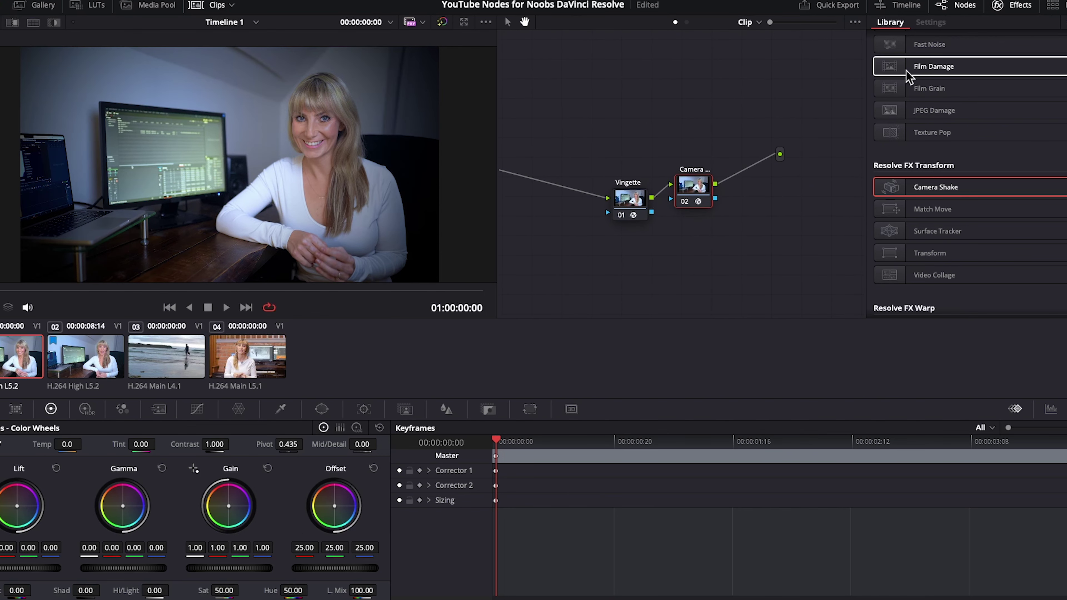
# - Insert Film Damage between Vignette and Camera Shake, hide the effects panel, and select all three nodes
pyautogui.moveTo(908, 76); pyautogui.dragTo(743, 176)
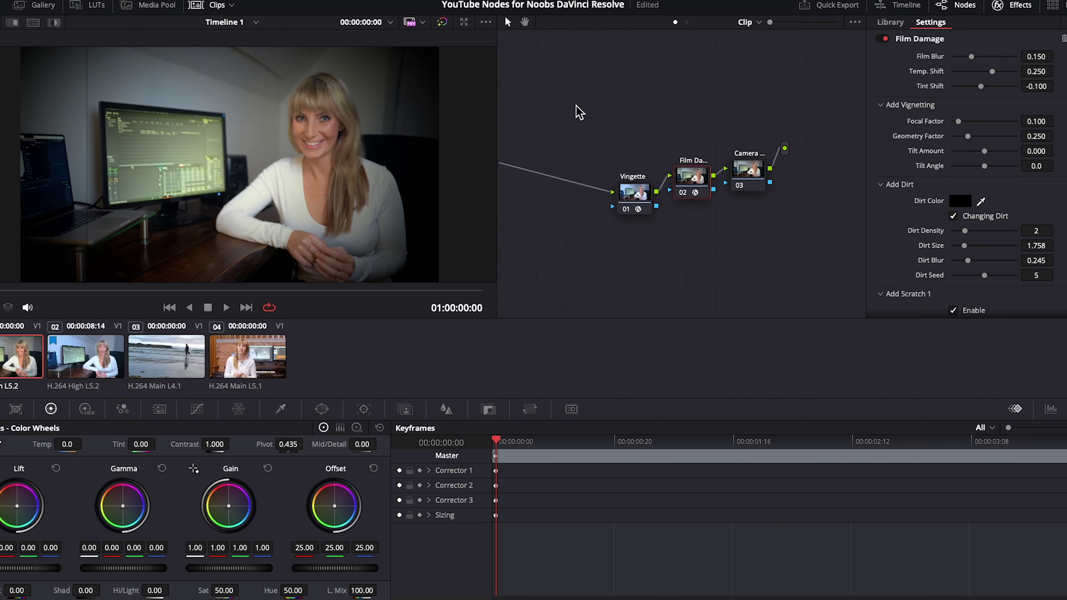
pyautogui.click(1002, 8)
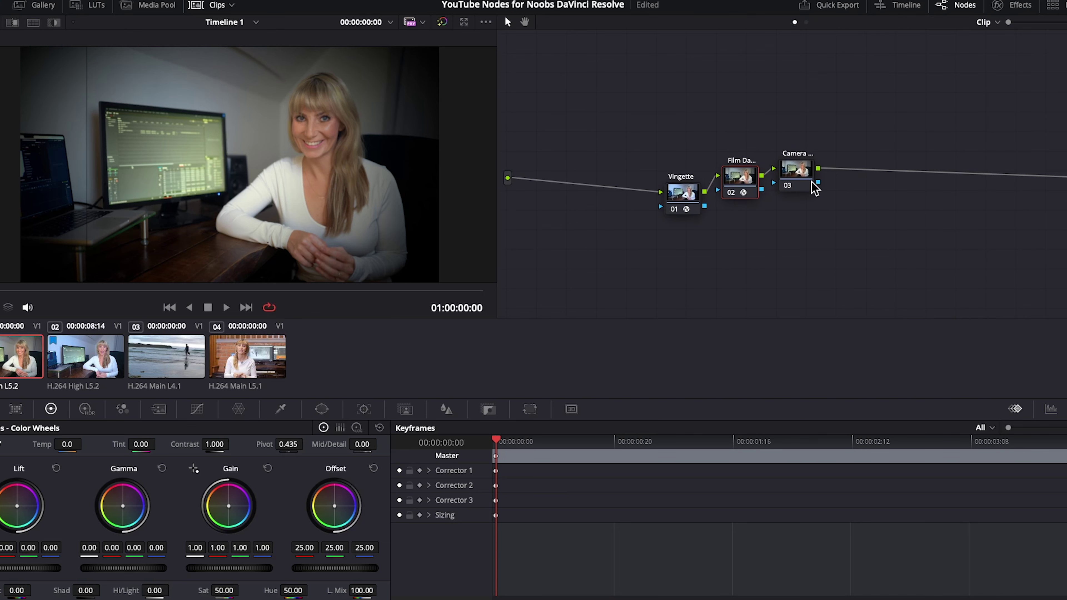
pyautogui.moveTo(662, 148); pyautogui.dragTo(830, 211)
# - Delete the three effect nodes, add a serial node with Alt+S, then Reset All Grades and Nodes
pyautogui.press('Delete')
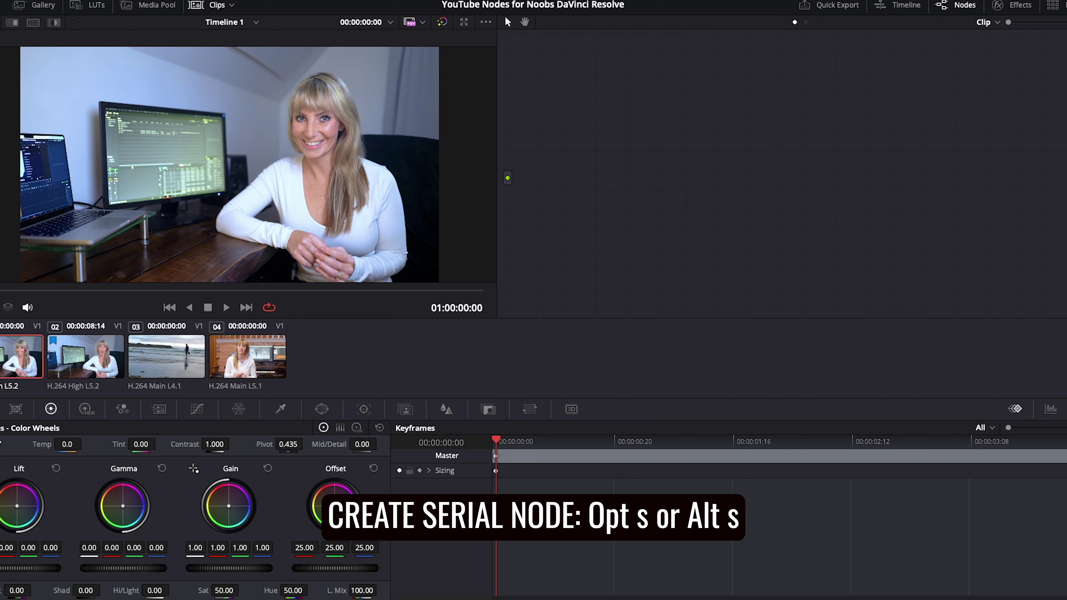
pyautogui.hotkey('alt', 's')
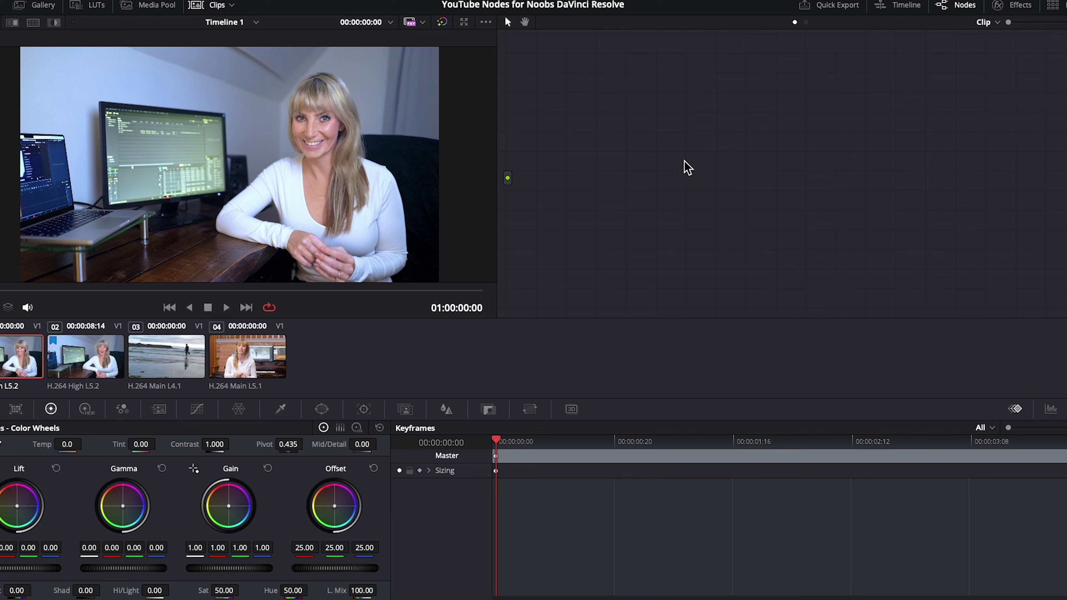
pyautogui.rightClick(593, 150)
pyautogui.rightClick(728, 223)
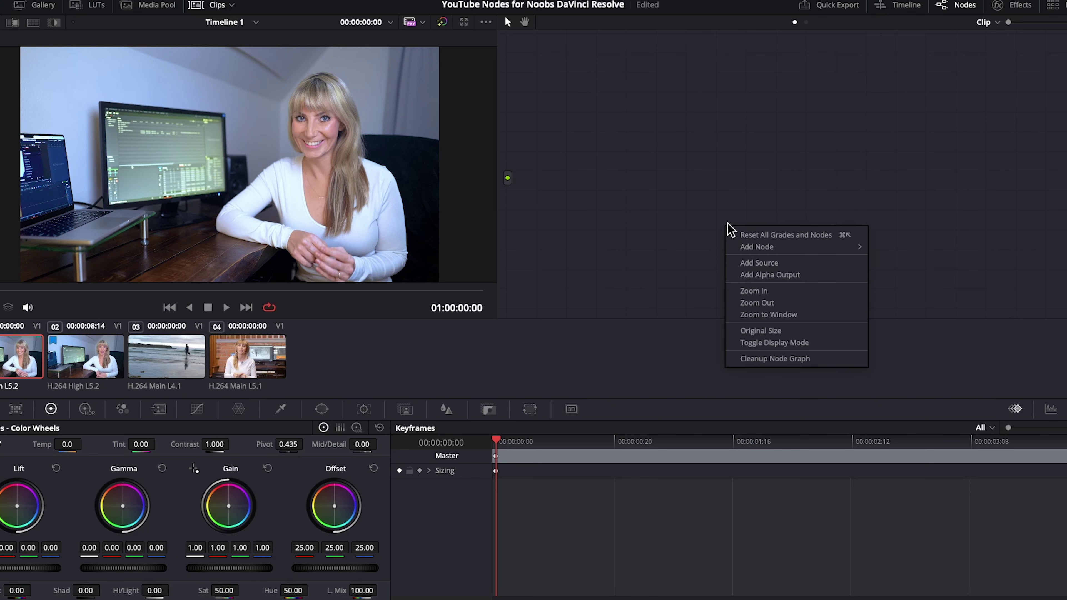
pyautogui.click(742, 235)
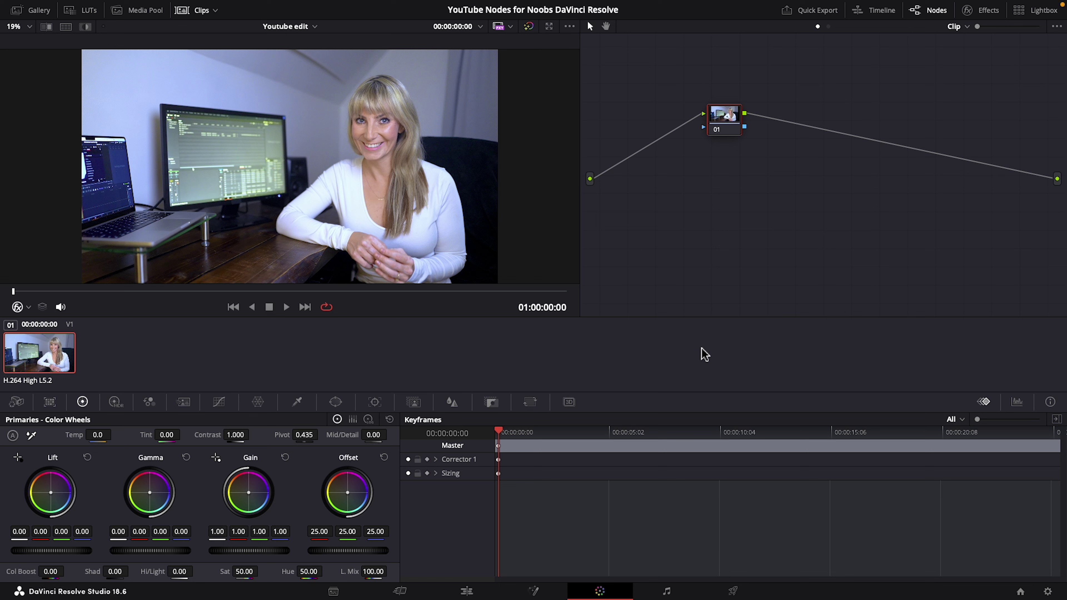
# - Nudge the midtones, raise Temp to 450, and add two custom curve control points
pyautogui.moveTo(158, 551); pyautogui.dragTo(179, 552)
pyautogui.moveTo(98, 435); pyautogui.dragTo(116, 434)
pyautogui.moveTo(244, 571); pyautogui.dragTo(459, 559)
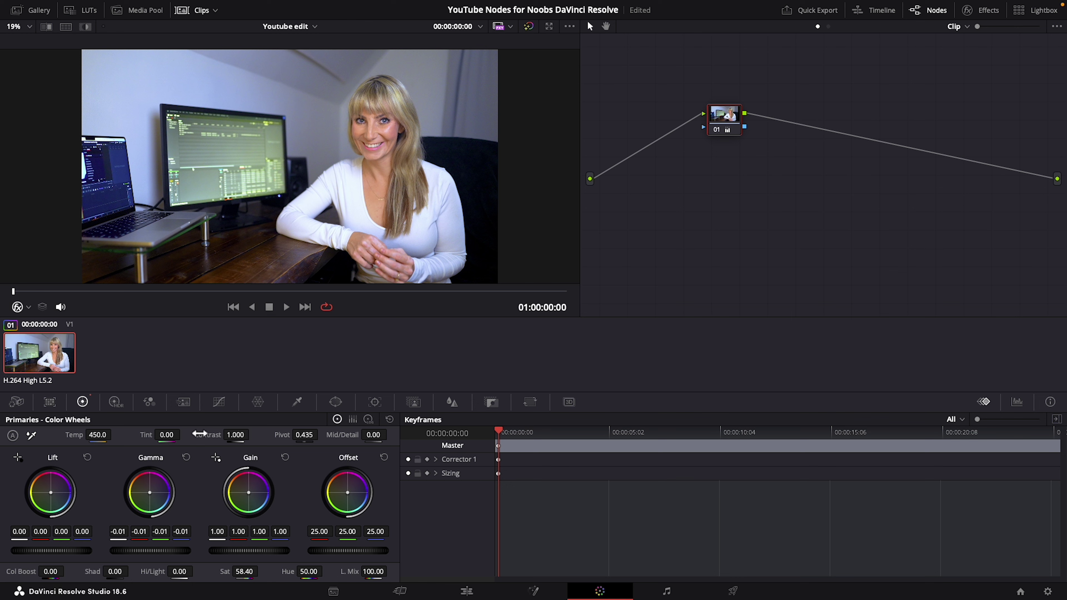
pyautogui.click(222, 403)
pyautogui.click(187, 476)
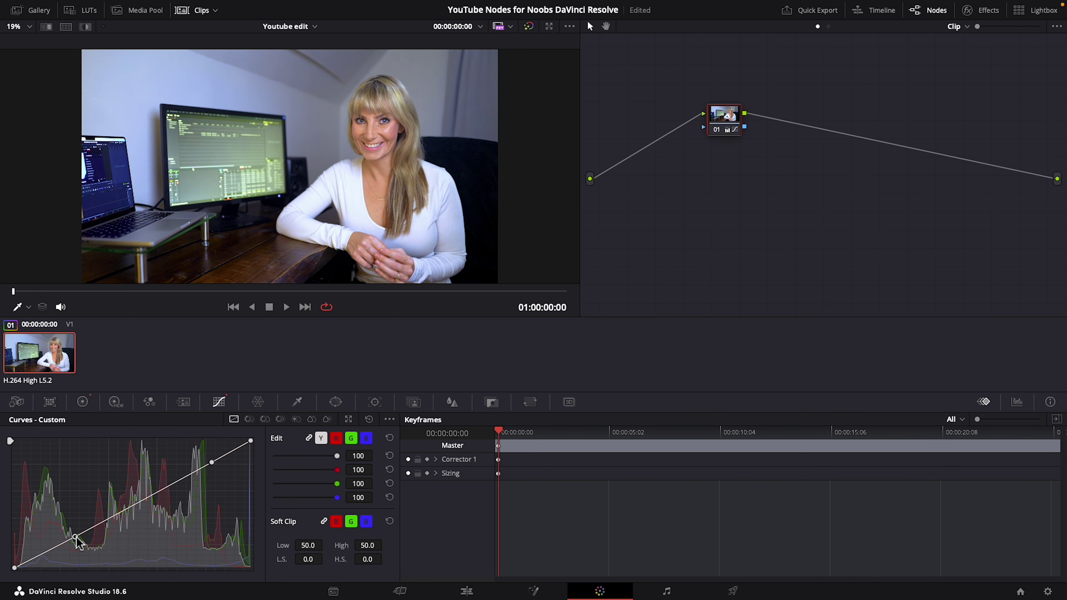
pyautogui.click(83, 526)
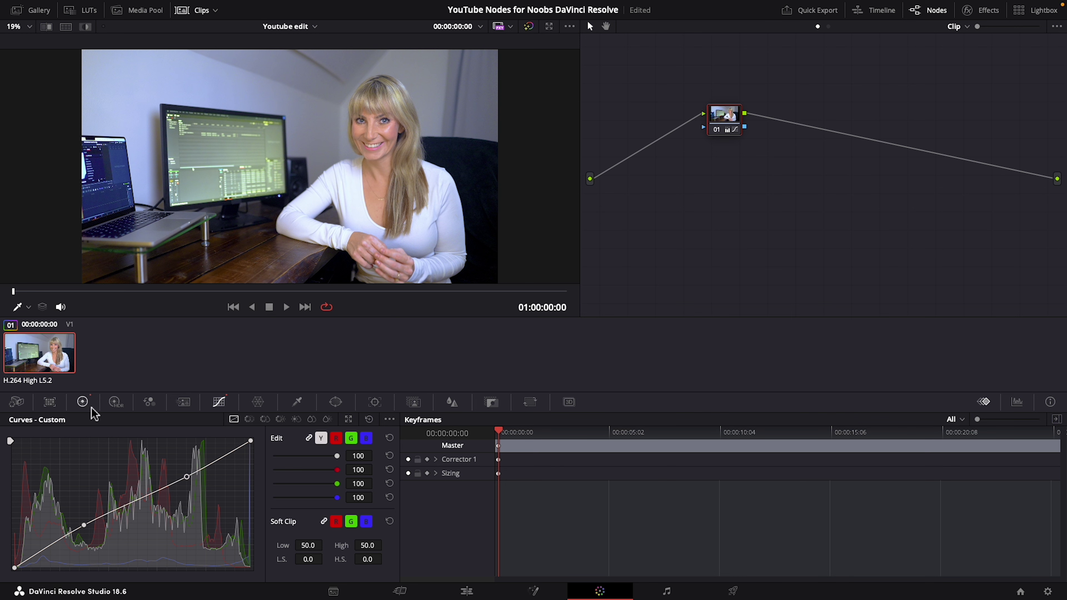
# - Leave Temp unchanged in the color wheels and reset node 01's grade with Shift+Home
pyautogui.click(83, 402)
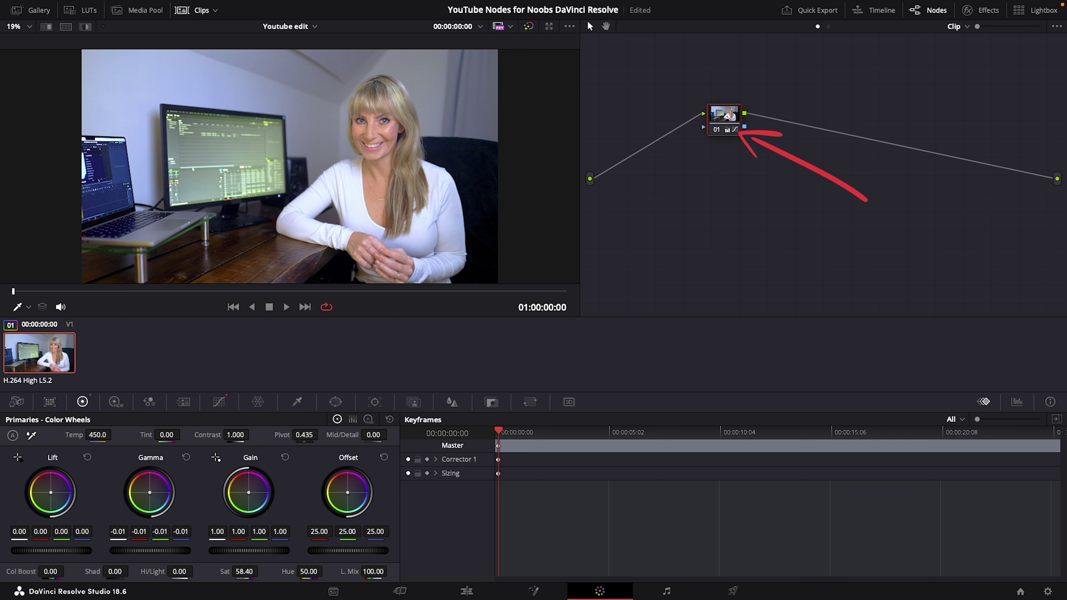
pyautogui.click(91, 434)
pyautogui.press('Return')
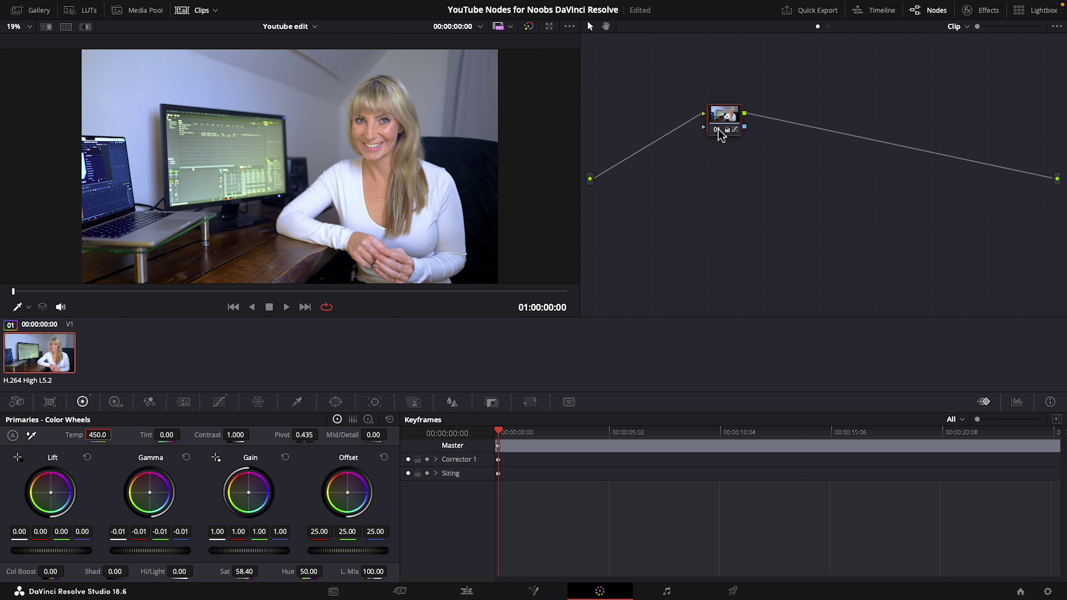
pyautogui.click(731, 134)
pyautogui.moveTo(717, 134)
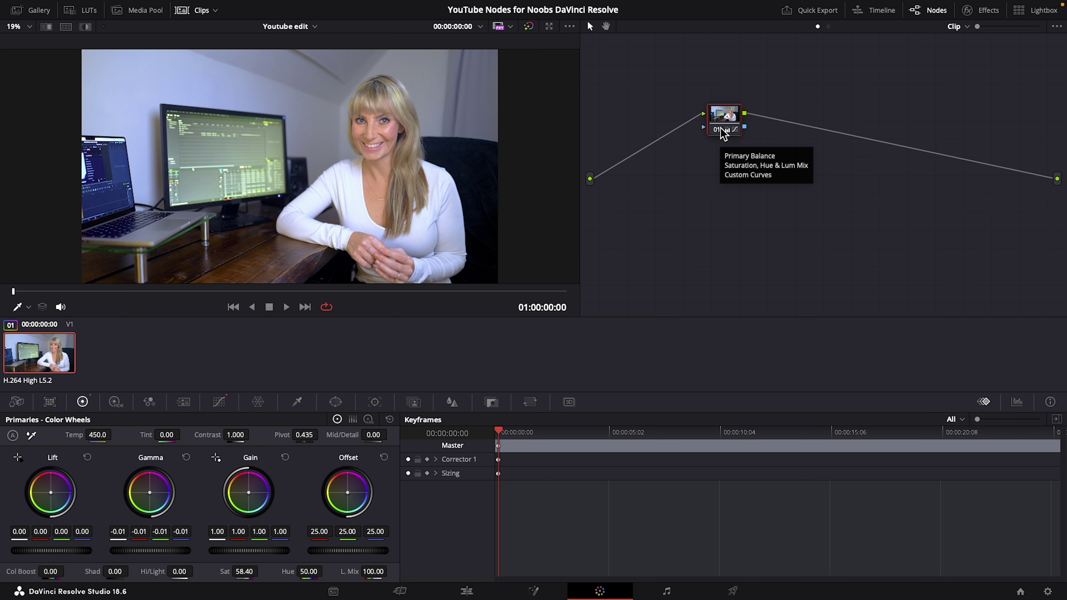
pyautogui.hotkey('shift', 'Home')
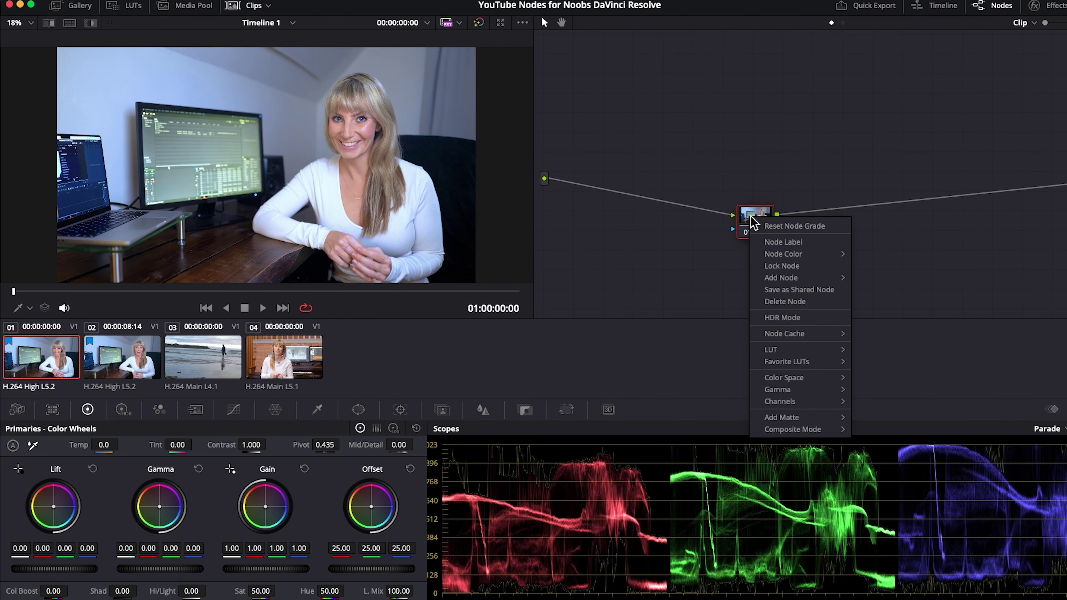
# - Label node 01 'Exposure' and lift its gamma slightly to brighten midtones
pyautogui.click(783, 242)
pyautogui.write('E')
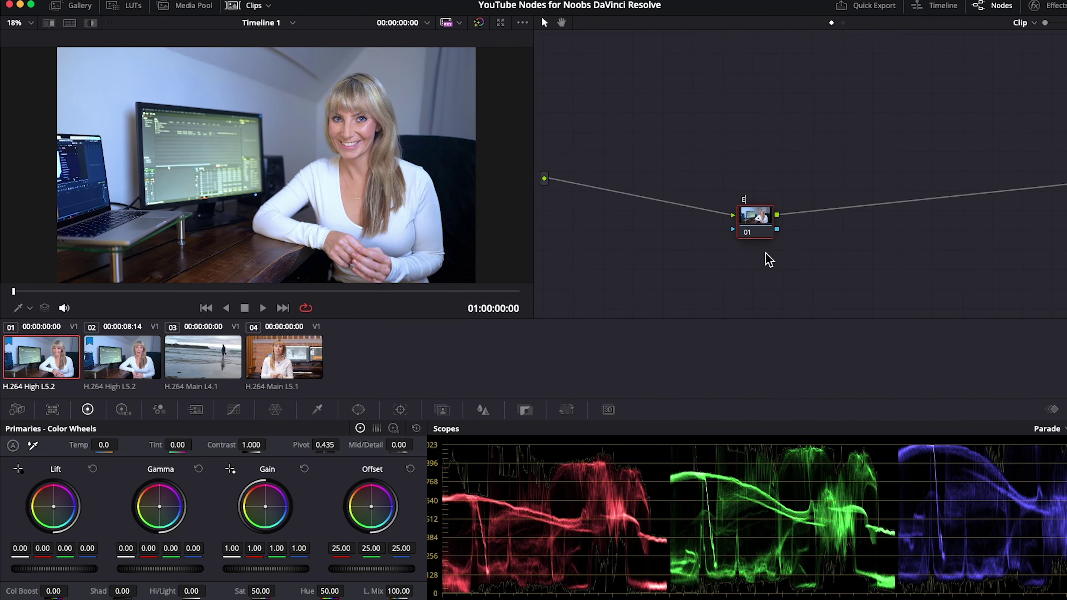
pyautogui.write('xposure')
pyautogui.press('Return')
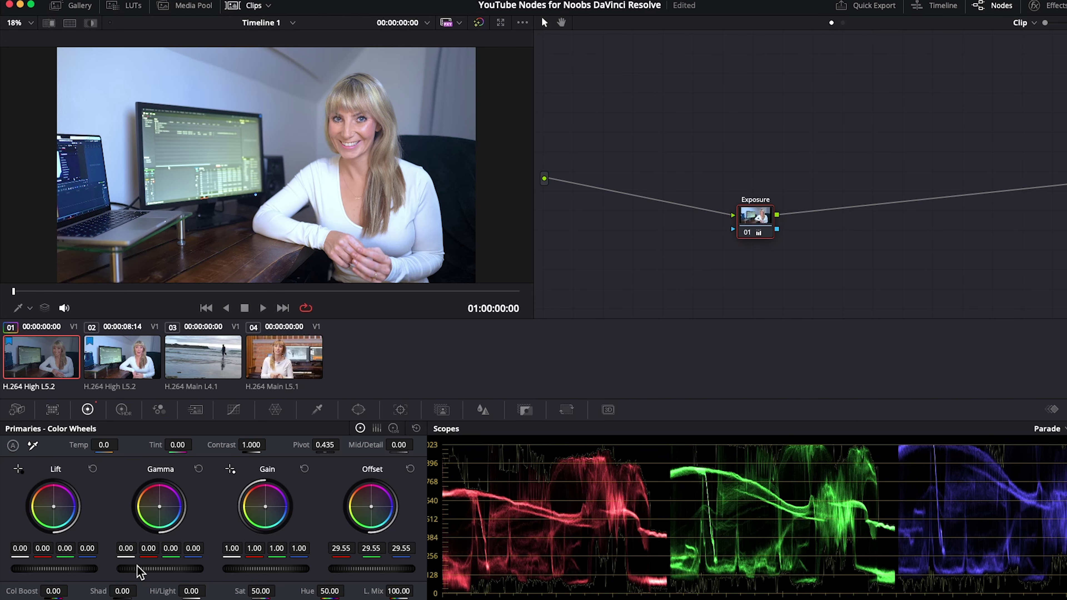
pyautogui.moveTo(149, 571); pyautogui.dragTo(162, 572)
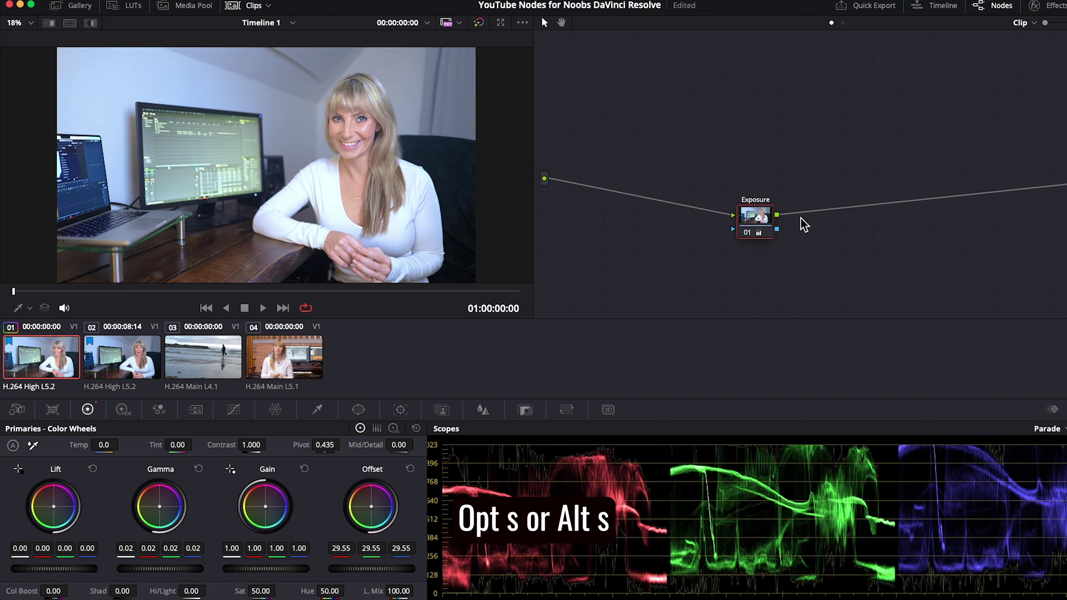
# - Add a serial 'Temp' node, lower its temperature to about -80, and toggle it to compare
pyautogui.hotkey('alt', 's')
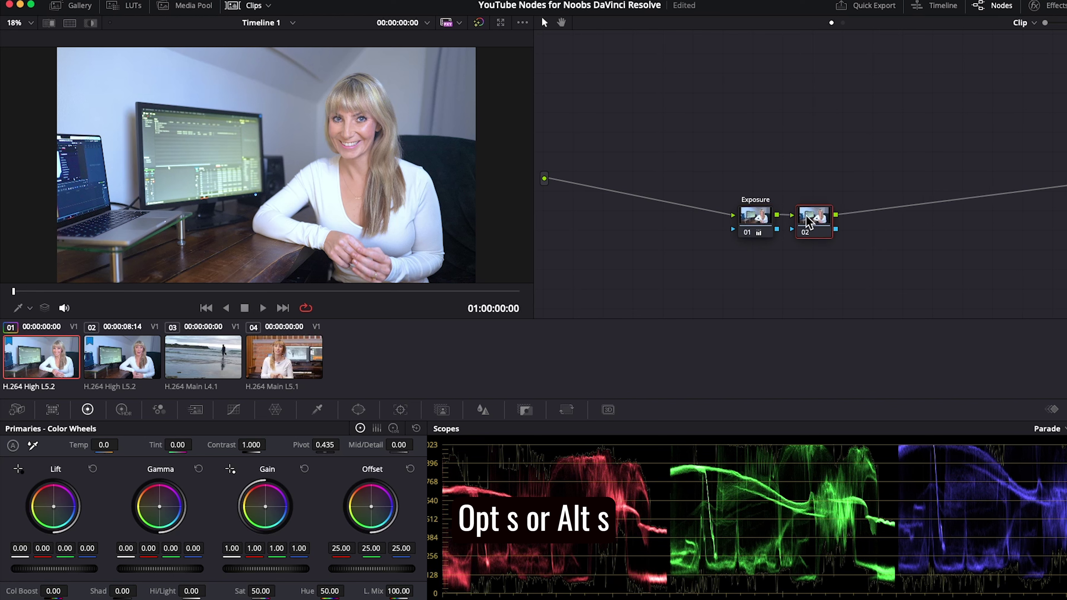
pyautogui.write('Temp')
pyautogui.moveTo(123, 445); pyautogui.dragTo(63, 445)
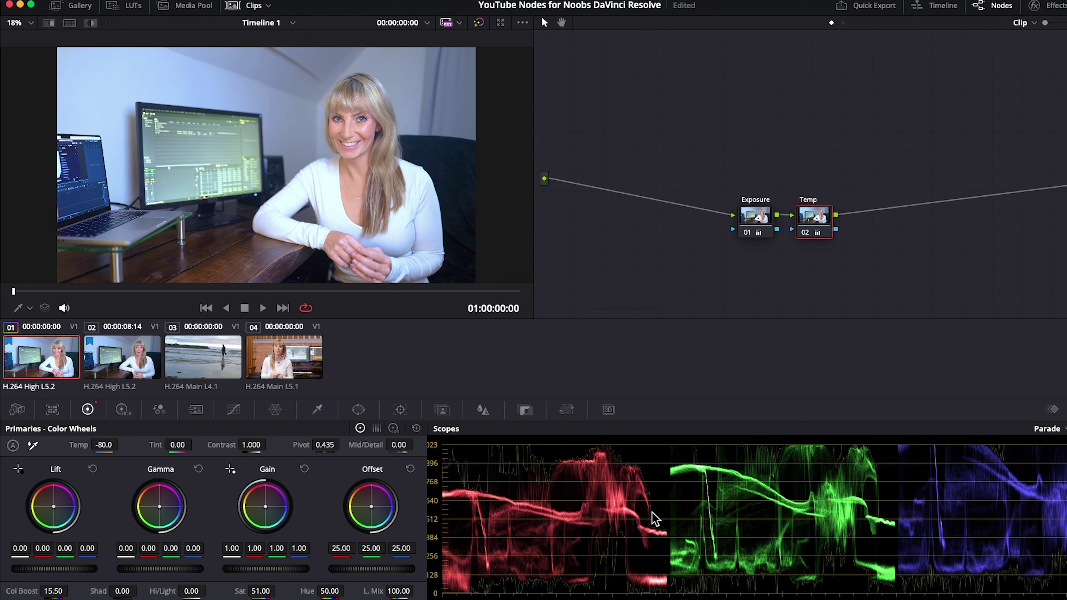
pyautogui.click(804, 232)
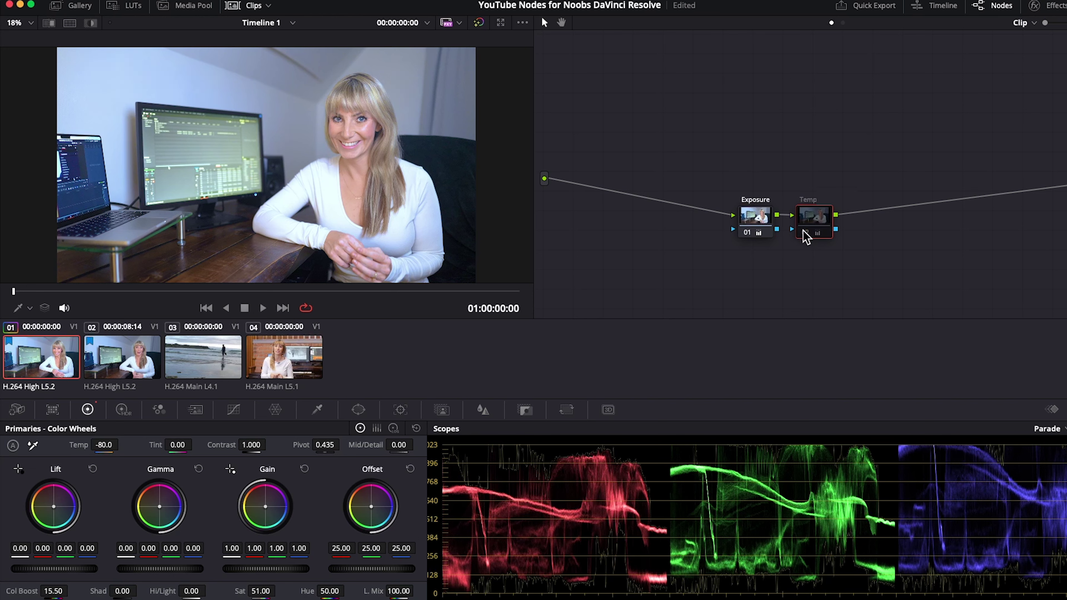
pyautogui.click(805, 233)
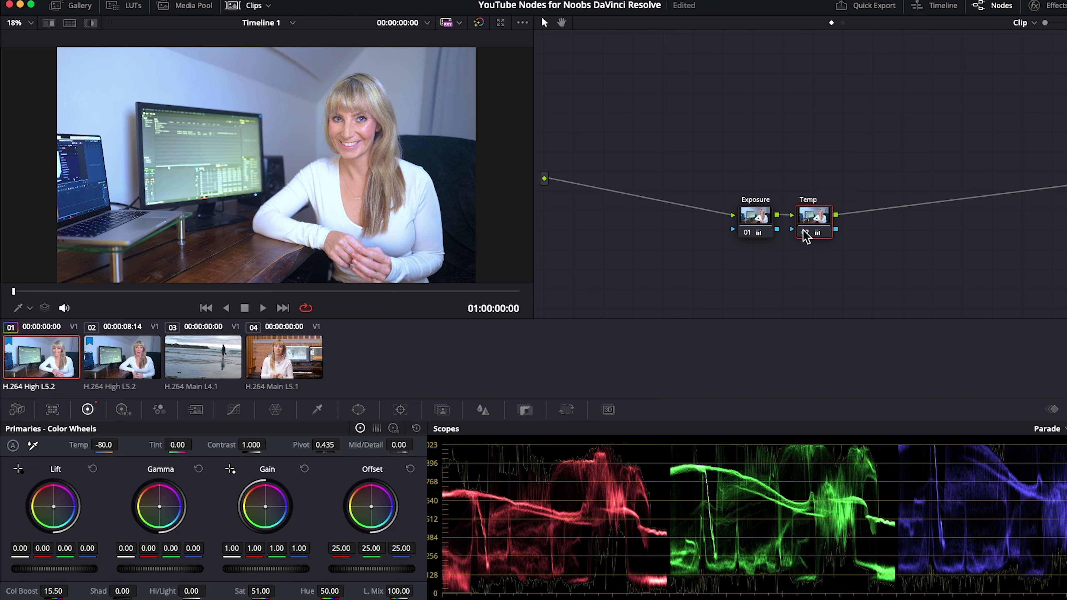
# - Add a serial 'Contrast' node with an S-shaped custom curve, toggling it to compare
pyautogui.hotkey('alt', 's')
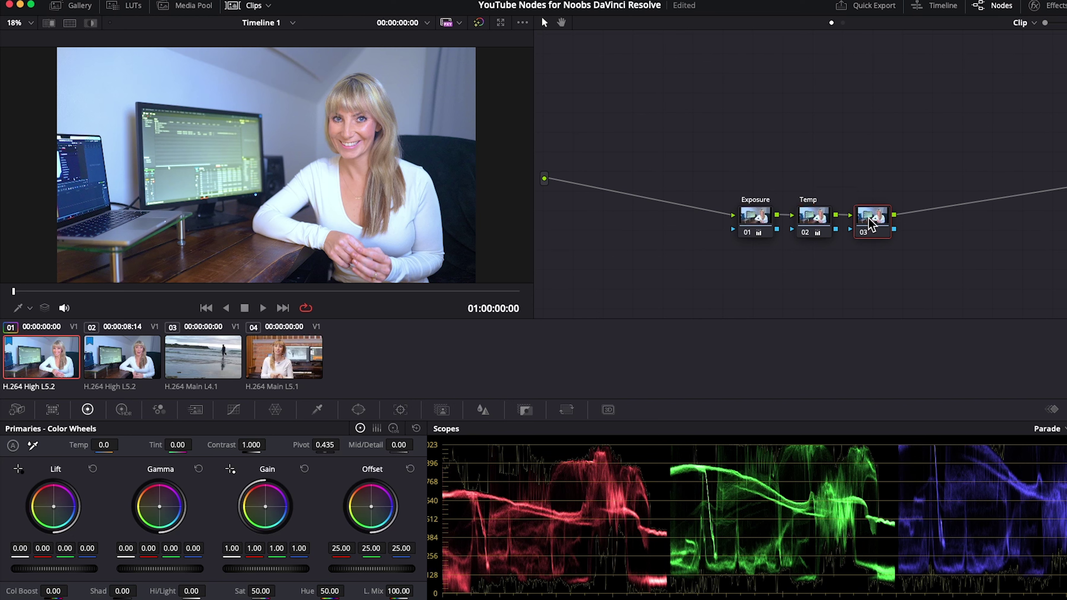
pyautogui.doubleClick(866, 202)
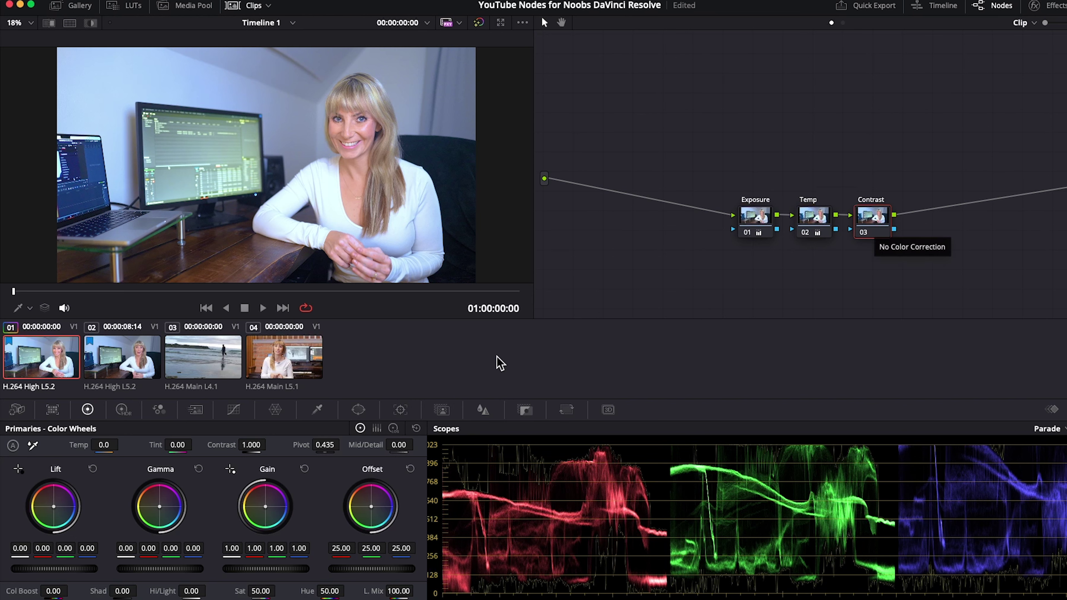
pyautogui.click(233, 410)
pyautogui.moveTo(219, 481); pyautogui.dragTo(212, 478)
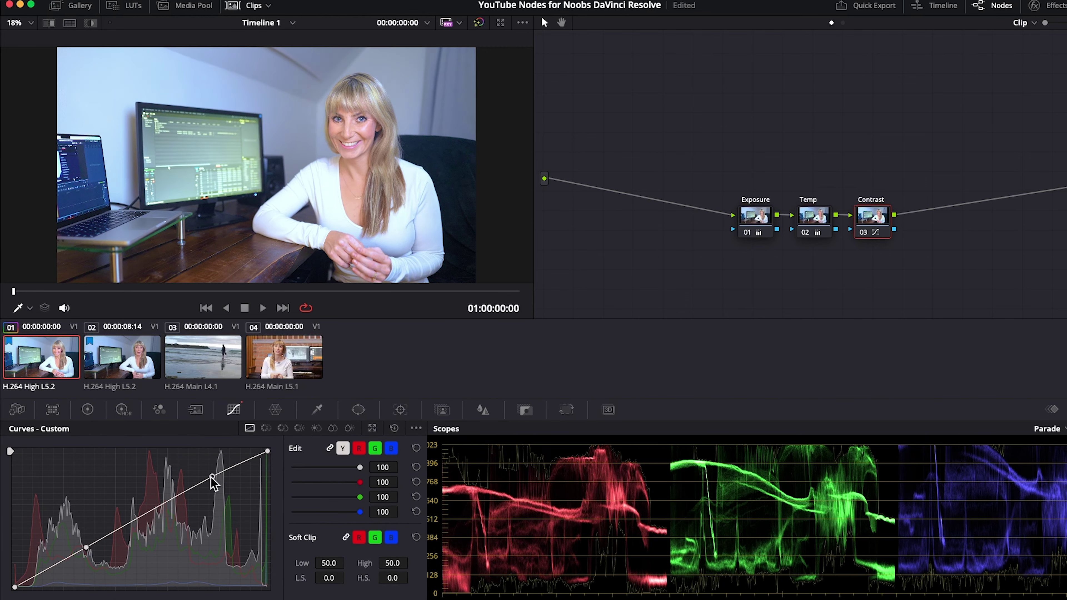
pyautogui.moveTo(88, 547); pyautogui.dragTo(90, 554)
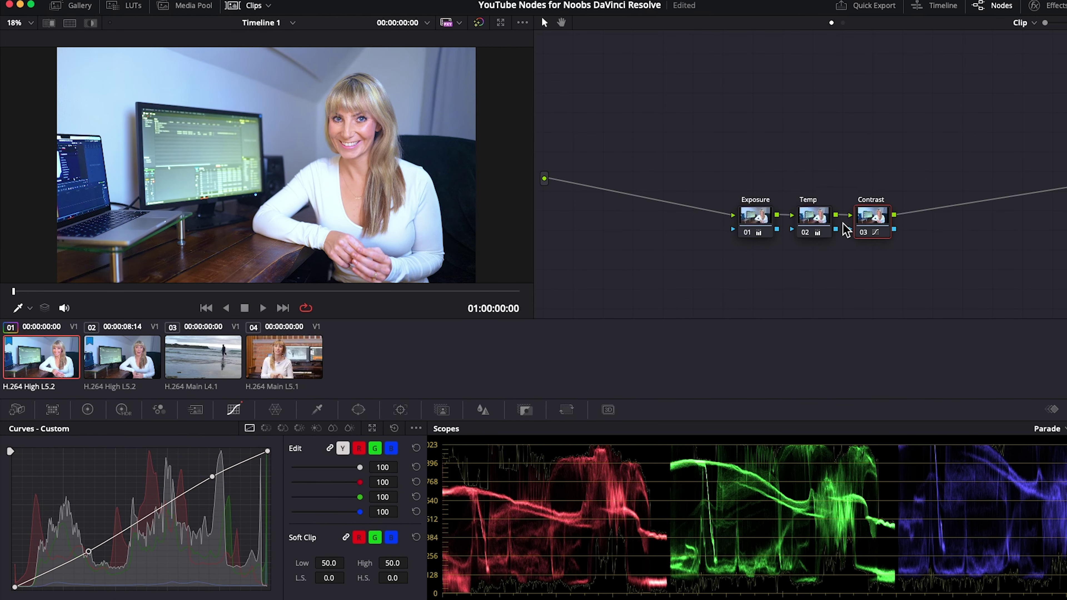
pyautogui.click(864, 233)
pyautogui.click(863, 234)
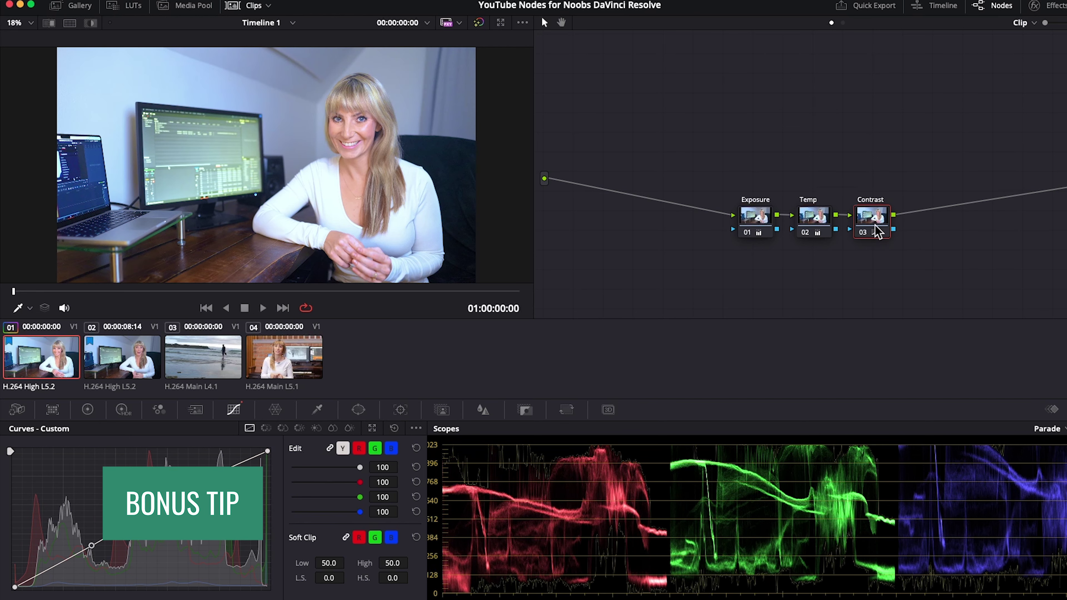
# - Move the Contrast node, then run Cleanup Node Graph to line up Exposure, Temp/Sat and Contrast
pyautogui.moveTo(879, 232); pyautogui.dragTo(758, 226)
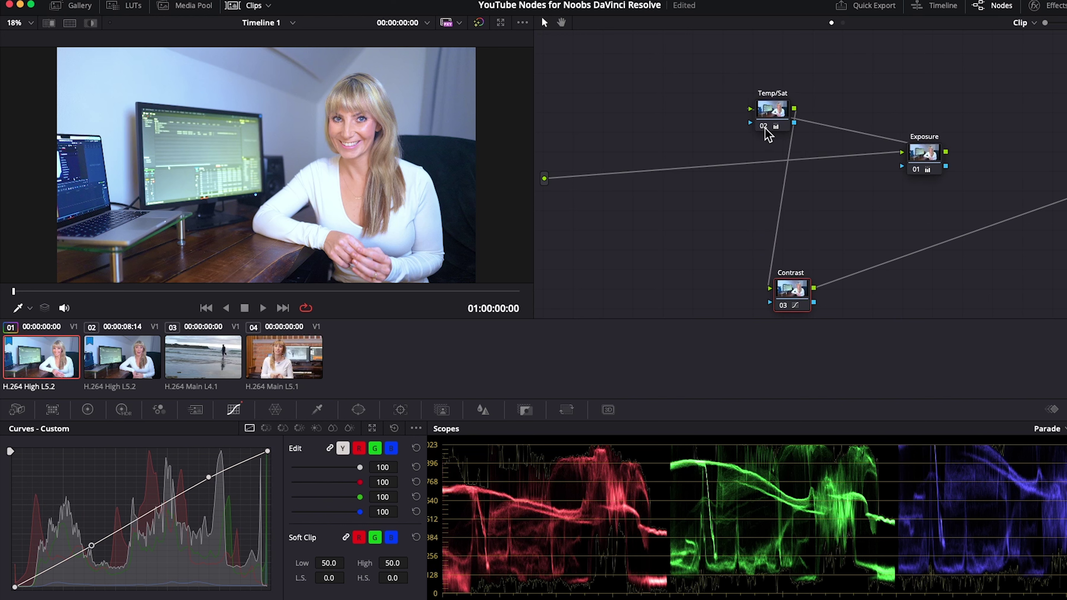
pyautogui.rightClick(629, 133)
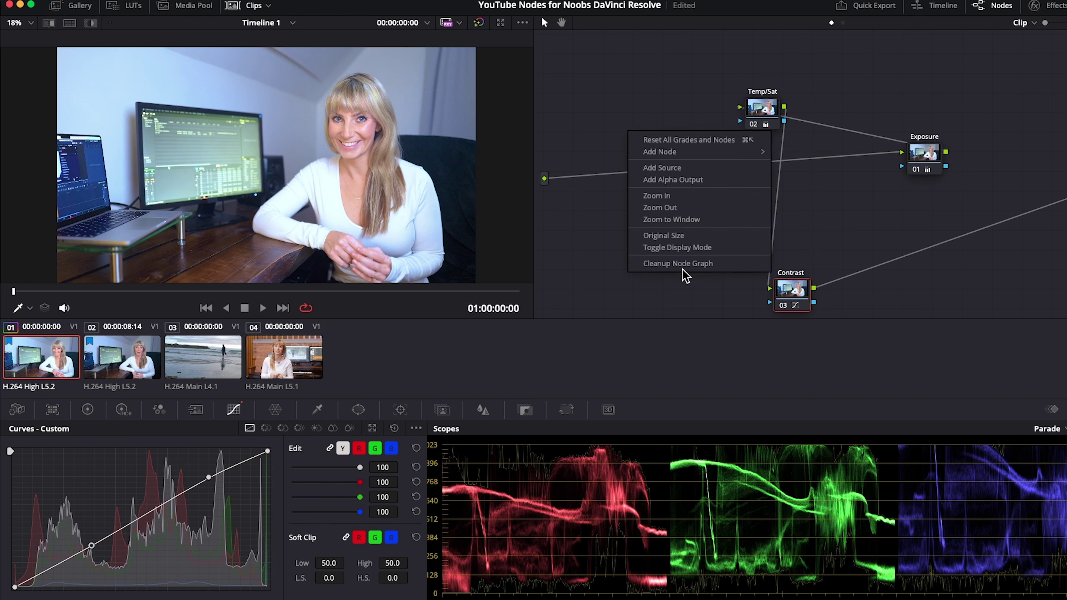
pyautogui.click(666, 265)
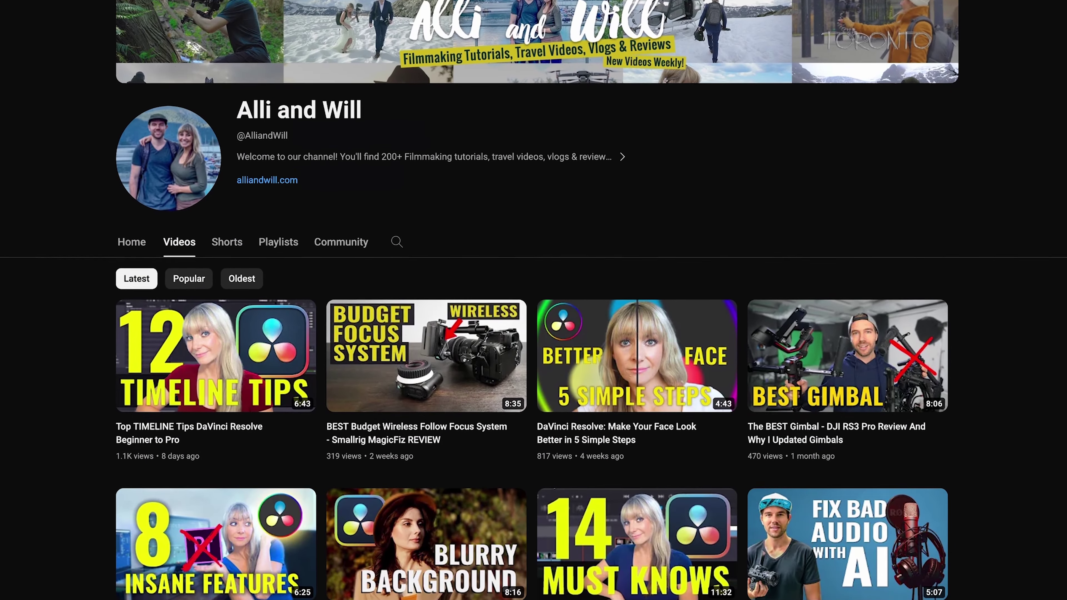
# - Scroll down through the channel's Videos grid of how-to tutorials
pyautogui.scroll(-15, 533, 301)
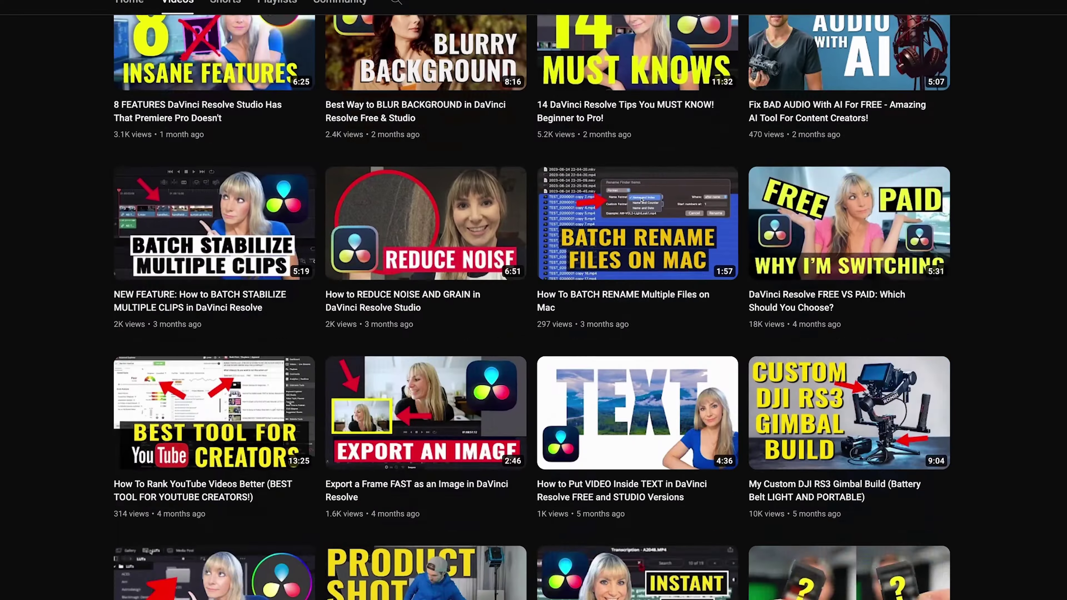
pyautogui.scroll(-5, 534, 300)
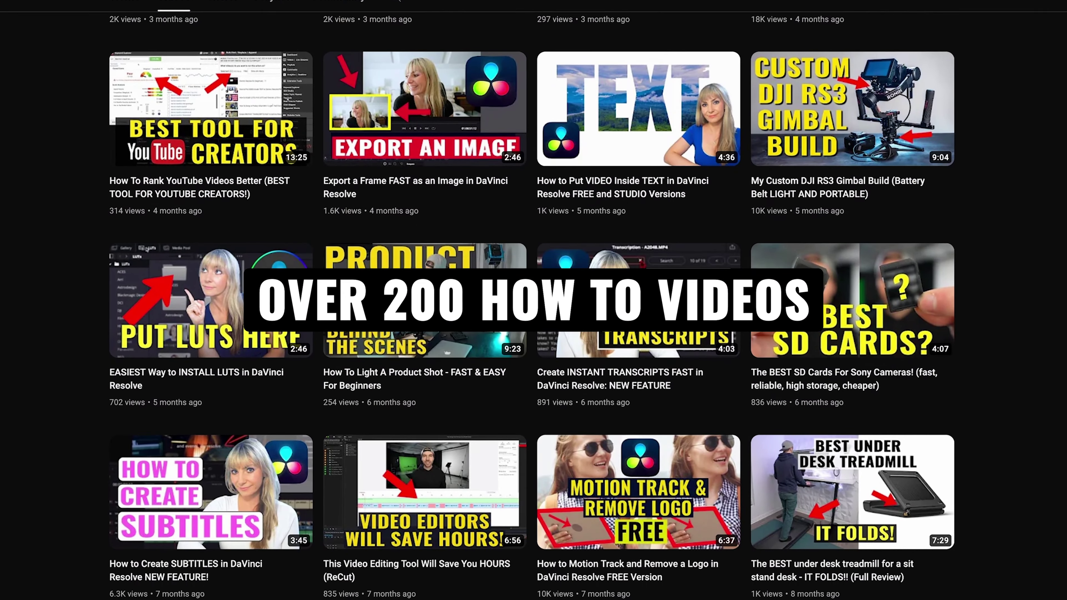
pyautogui.scroll(-10, 534, 301)
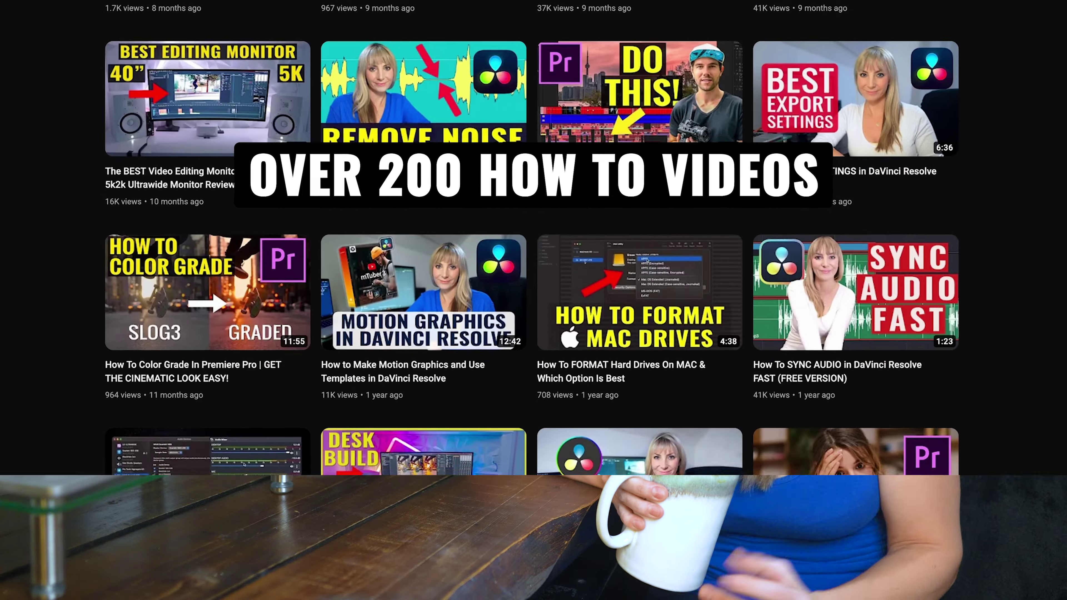